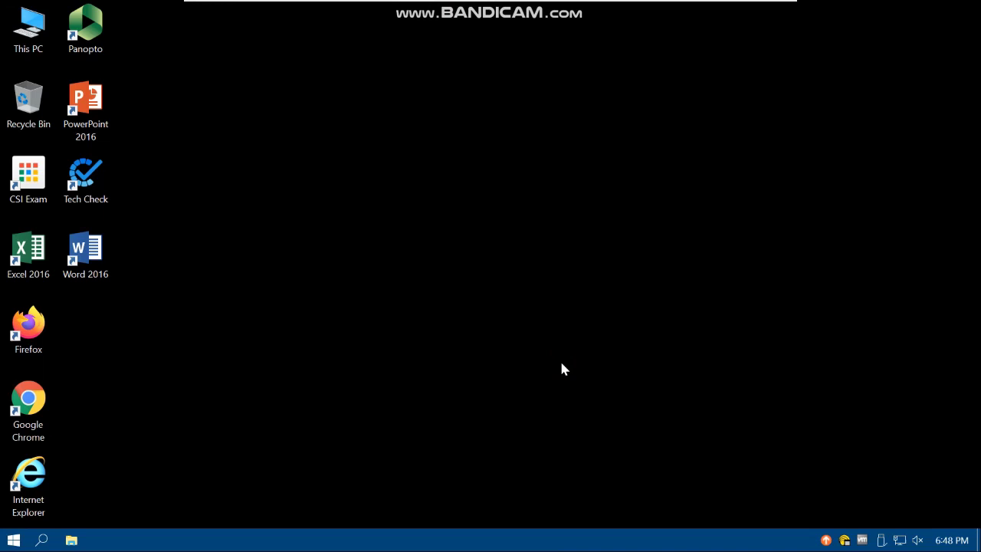
Step: Open Google Chrome and search the web for "eph tracking cdc"
double_click(28, 400)
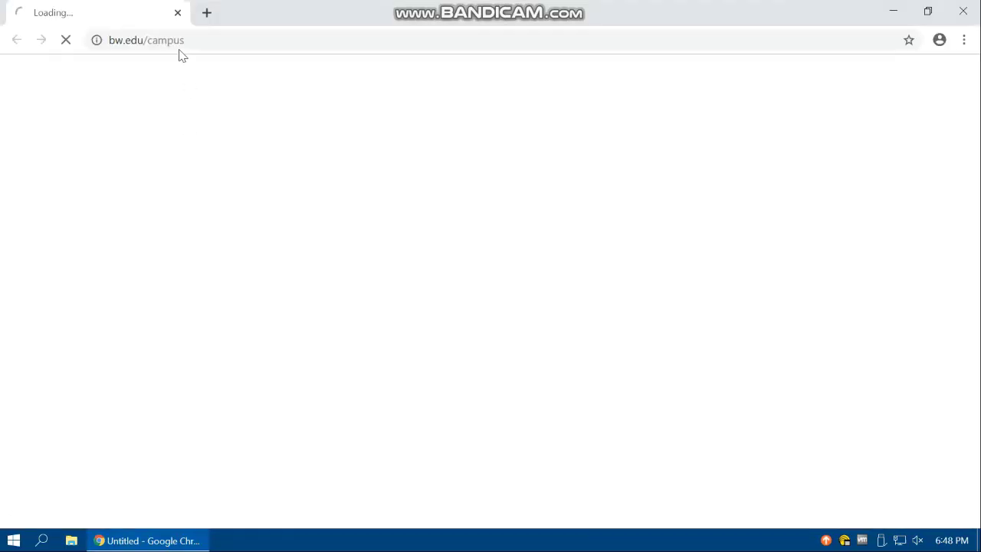
left_click(182, 42)
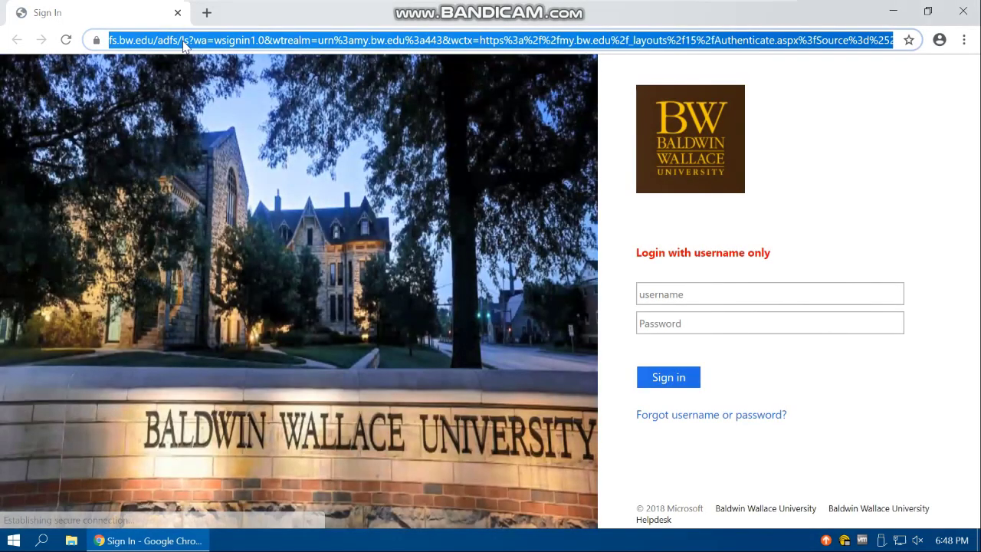
type("eph trac")
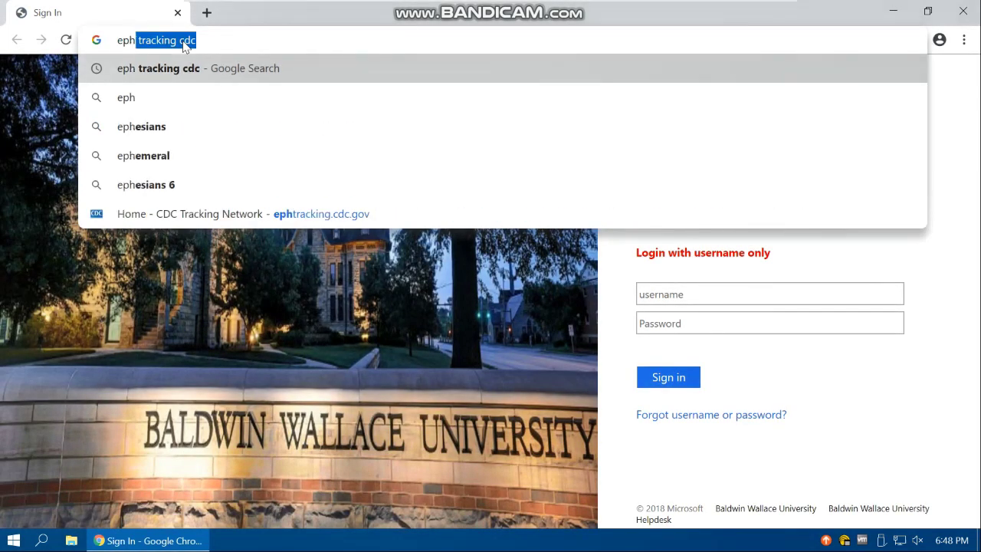
type("k")
key("Return")
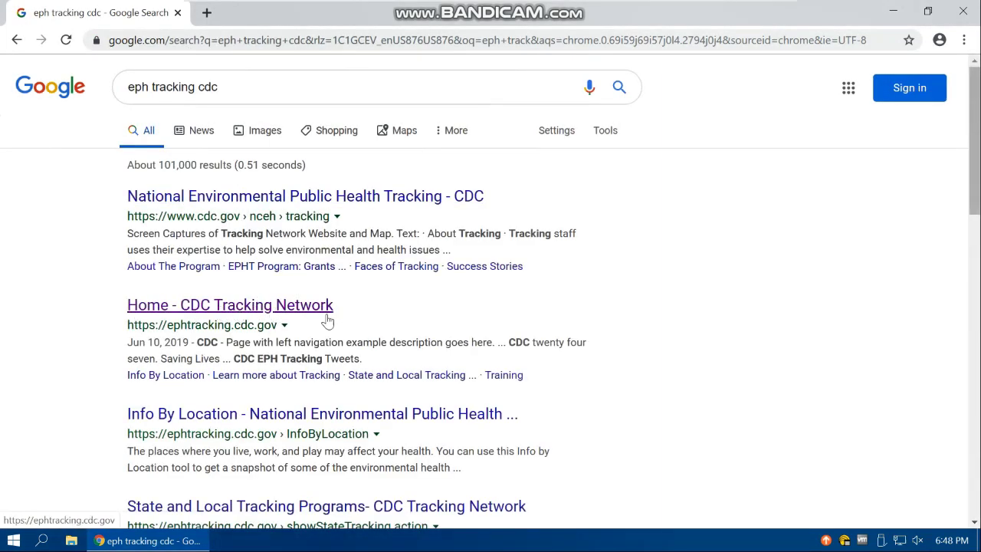
Step: Open the CDC Tracking Network home page from the results and launch its new Data Explorer
left_click(318, 318)
scroll(158, 364, "down", 3)
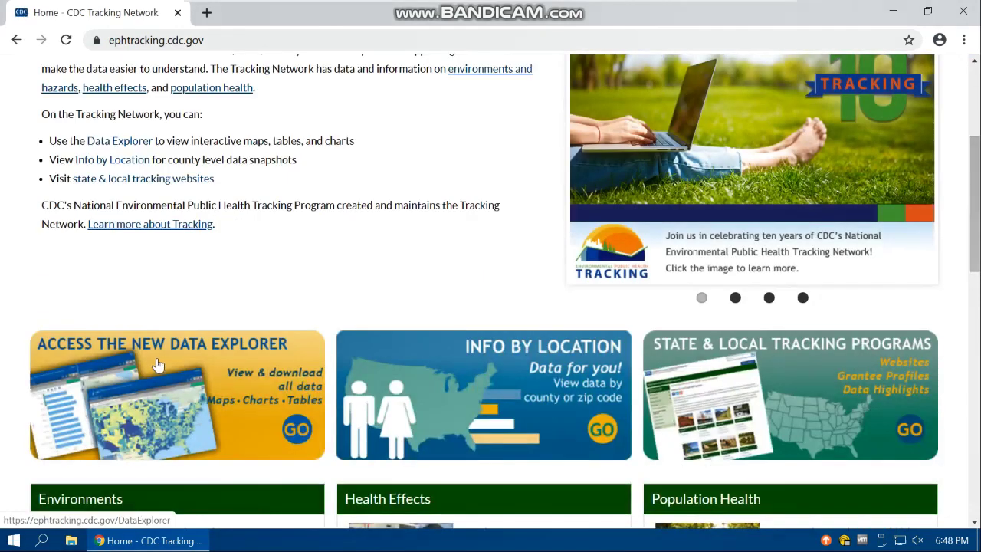
left_click(222, 381)
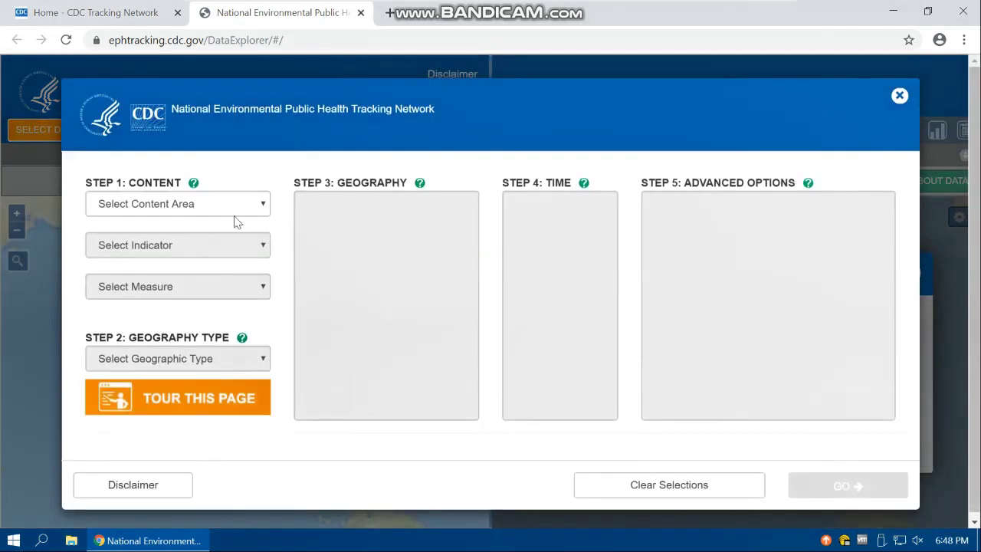
Step: Set the content to Cancer, Incidence of Bladder Cancer, with the age-adjusted incidence rate per 100,000 population over a five year period
left_click(197, 207)
left_click(143, 291)
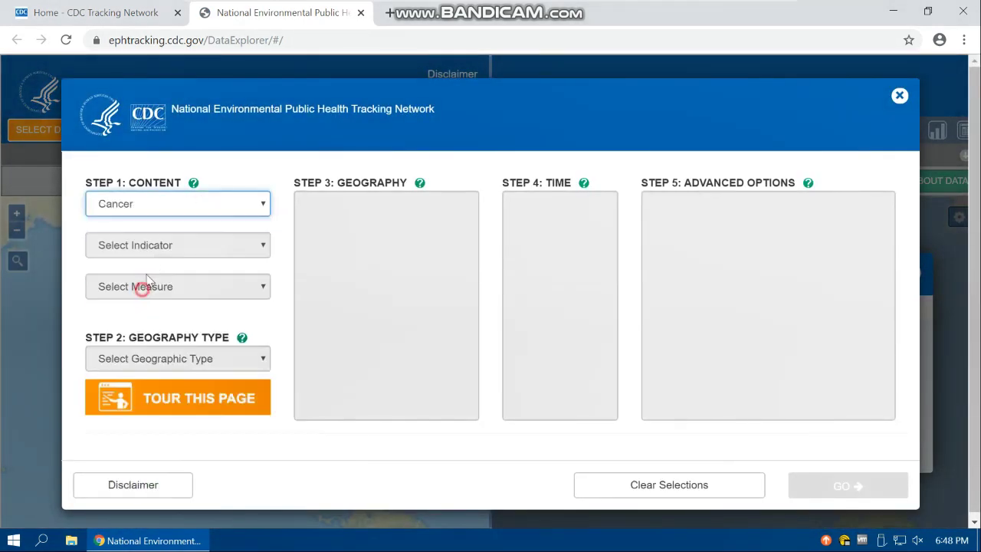
left_click(129, 245)
left_click(190, 297)
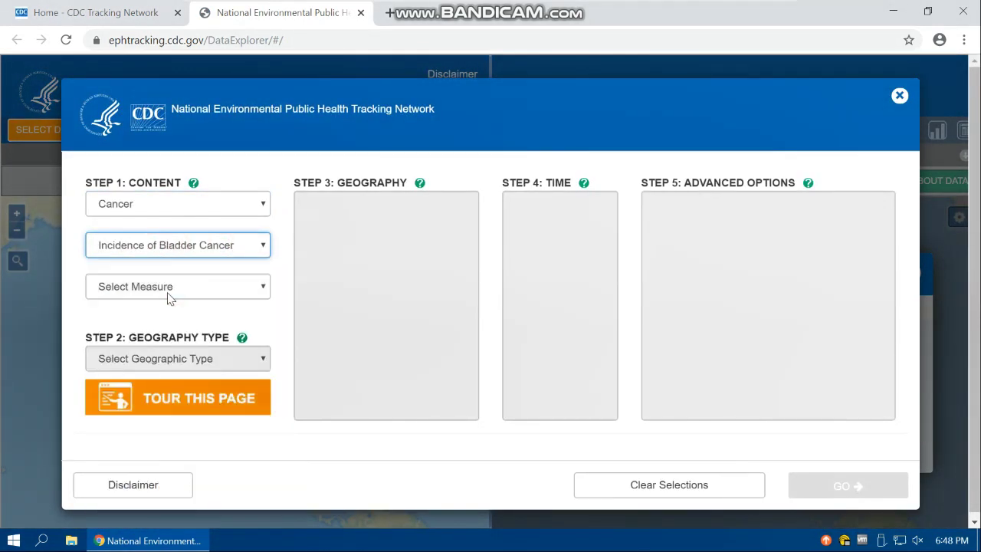
left_click(199, 286)
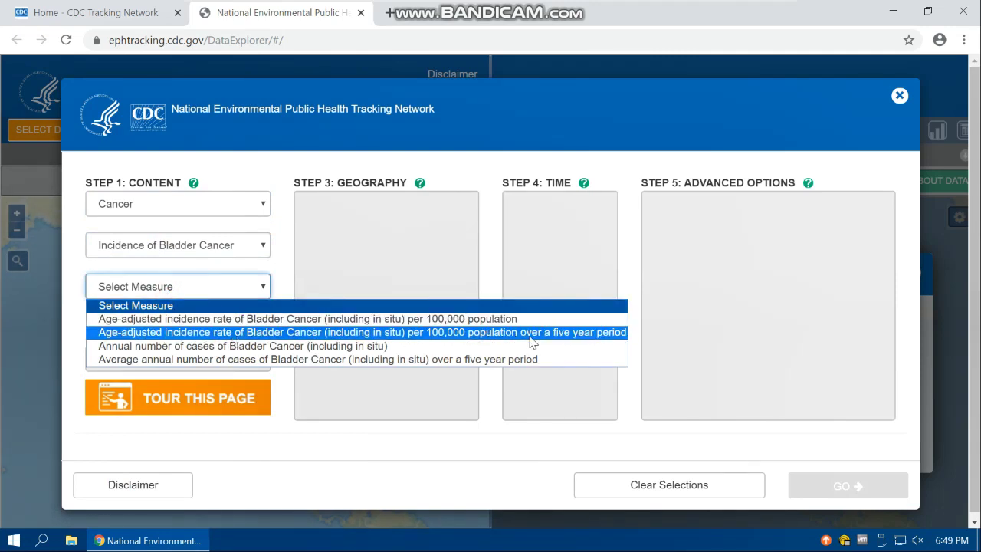
left_click(351, 339)
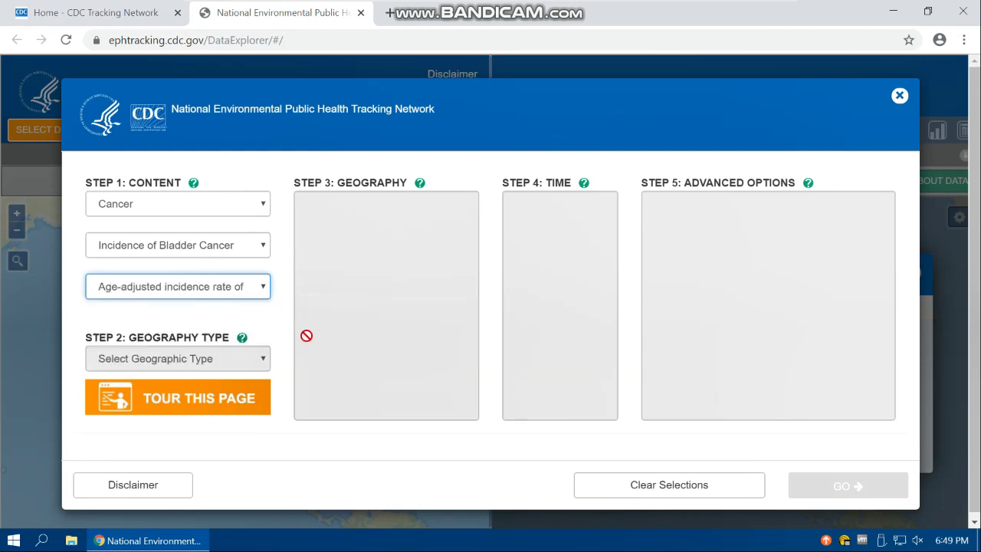
Step: Choose National By County (Data Smoothed) as geography type and 2011-2015 as time period, and generate the map
left_click(191, 360)
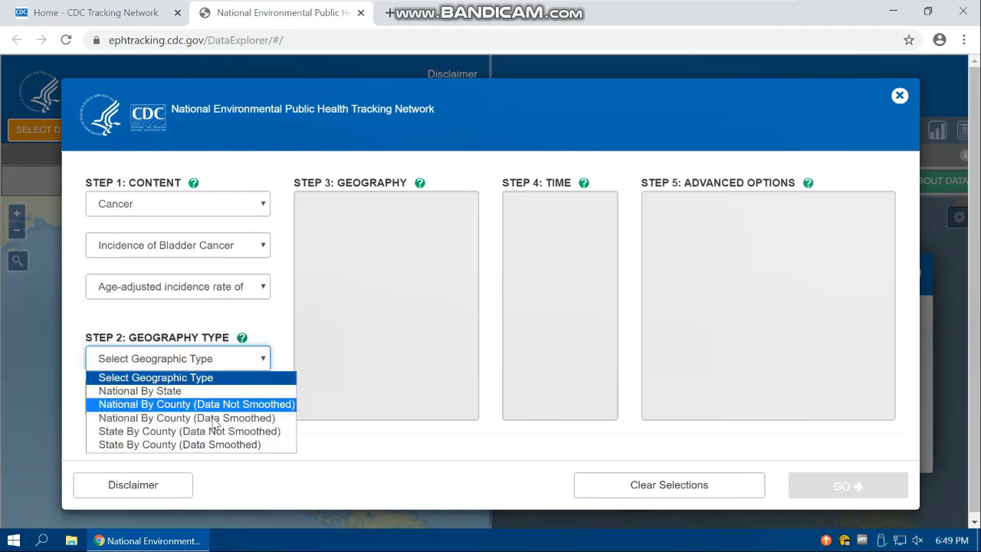
left_click(239, 419)
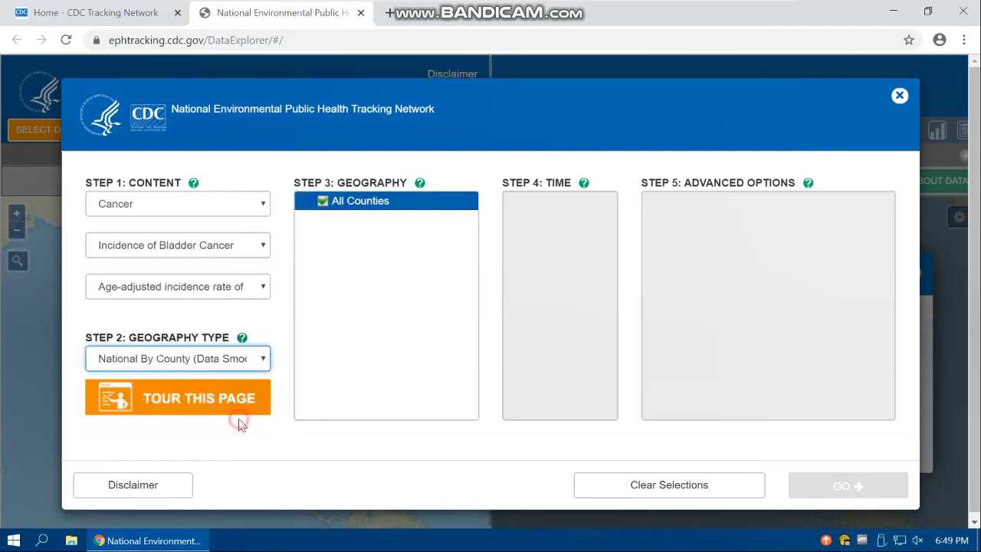
left_click(532, 220)
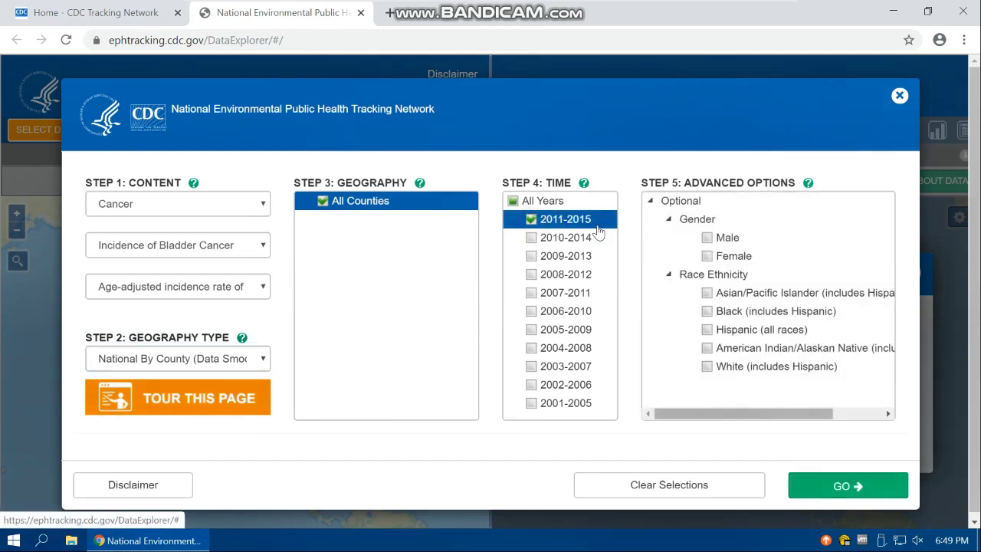
left_click(861, 486)
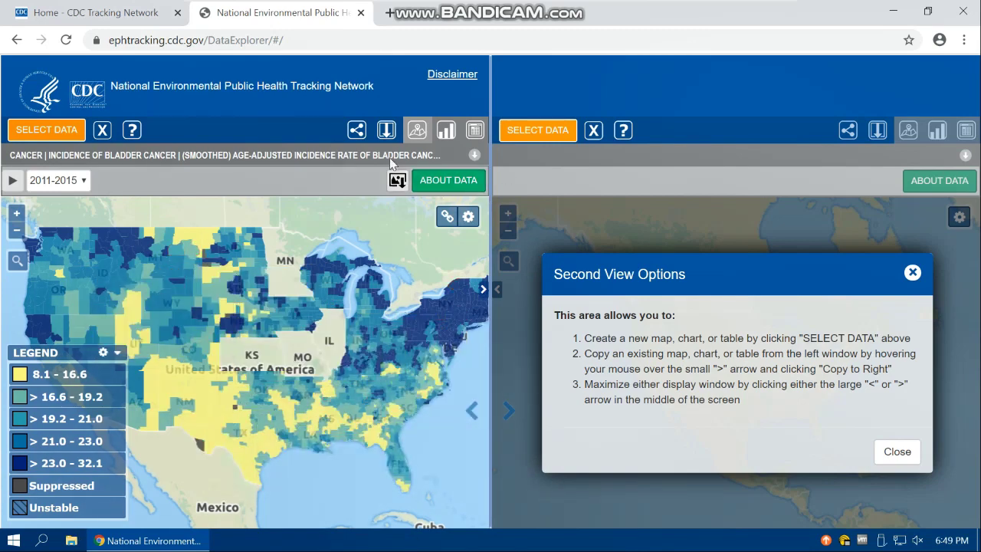
Step: Download the bladder cancer map's data and extract the zip file into its default folder in Downloads
left_click(385, 132)
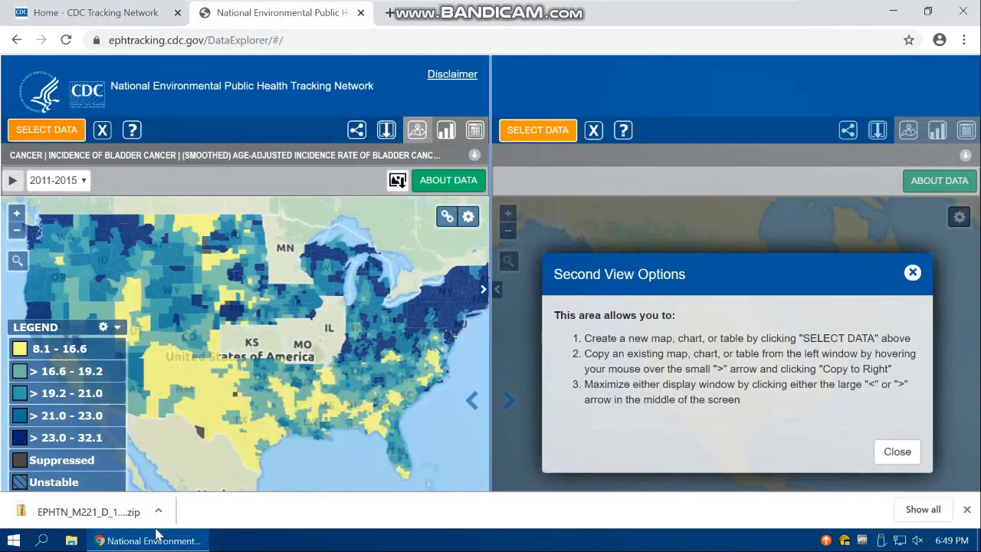
left_click(158, 509)
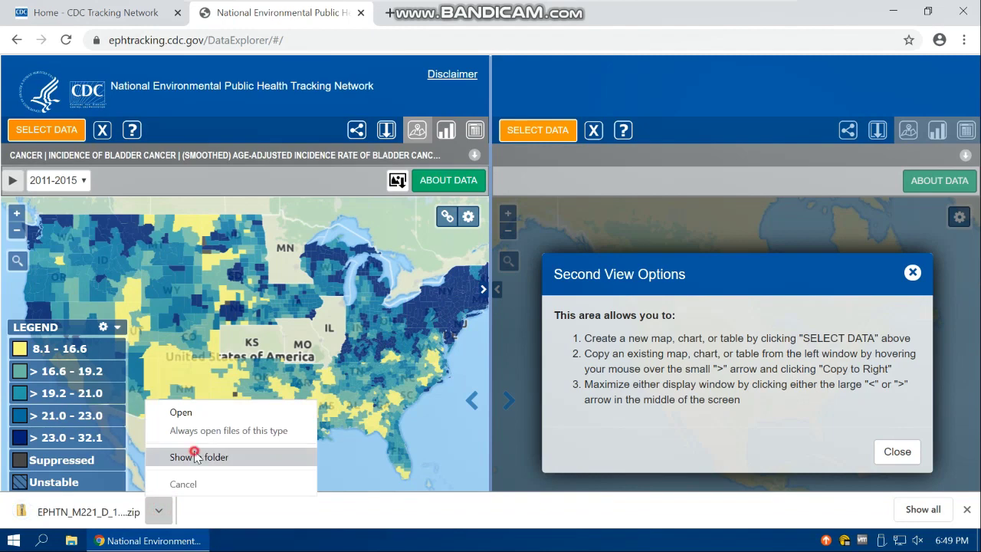
left_click(198, 456)
right_click(167, 100)
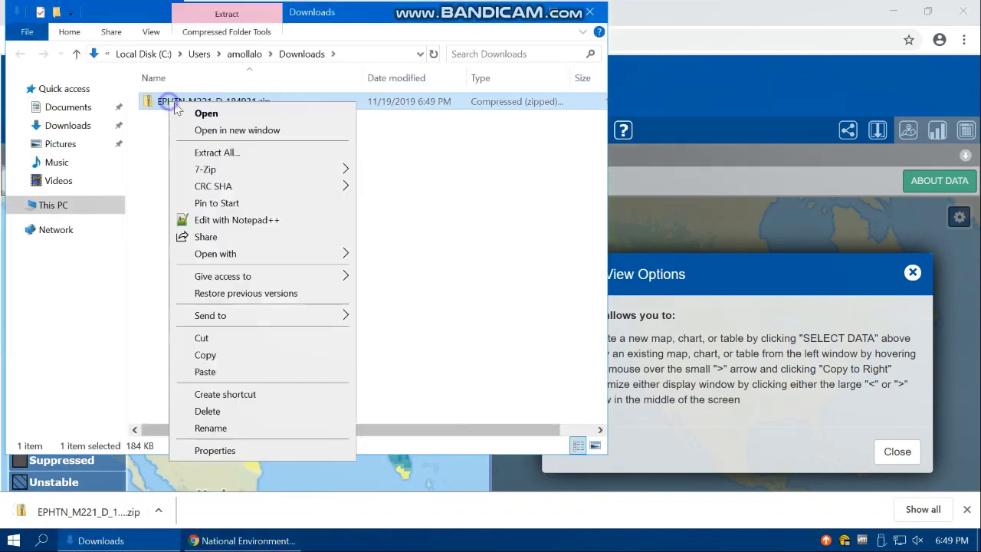
left_click(223, 153)
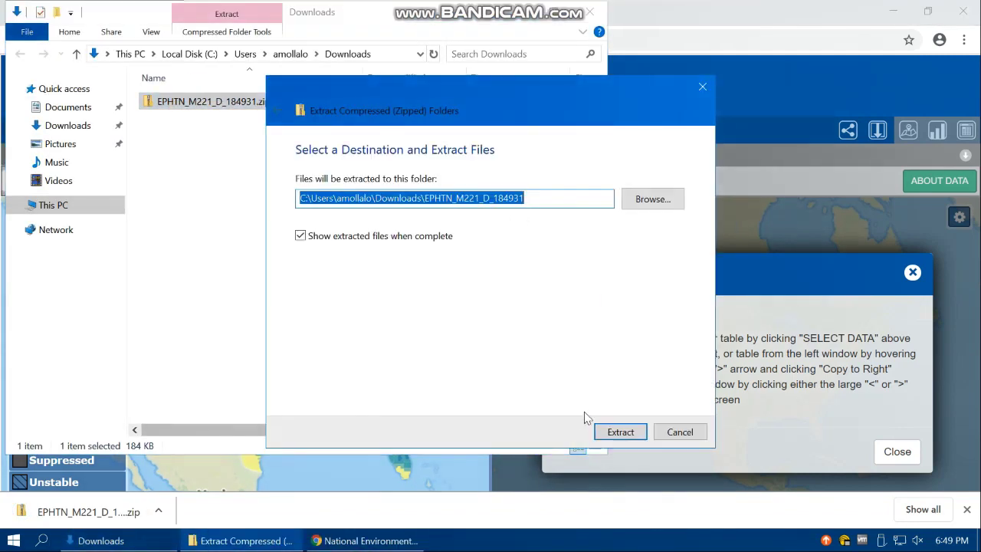
left_click(621, 431)
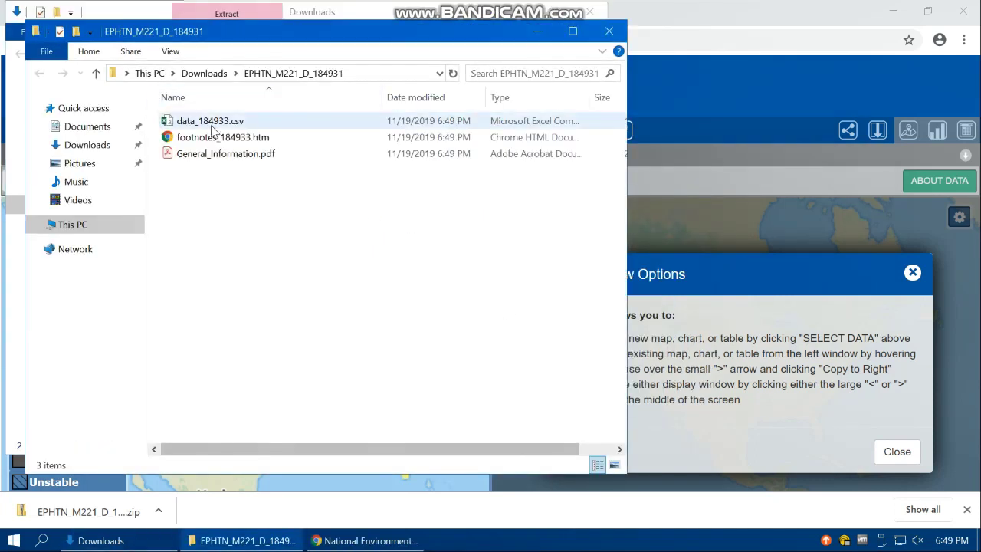
Step: Open the extracted data_184933.csv in Excel and fit the County column's width to its contents
left_click(211, 126)
double_click(210, 123)
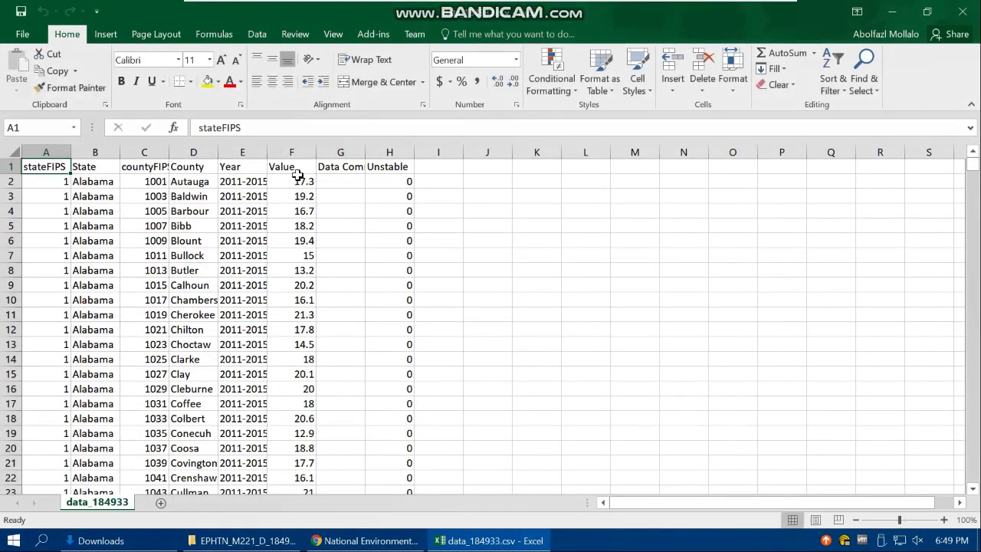
double_click(218, 153)
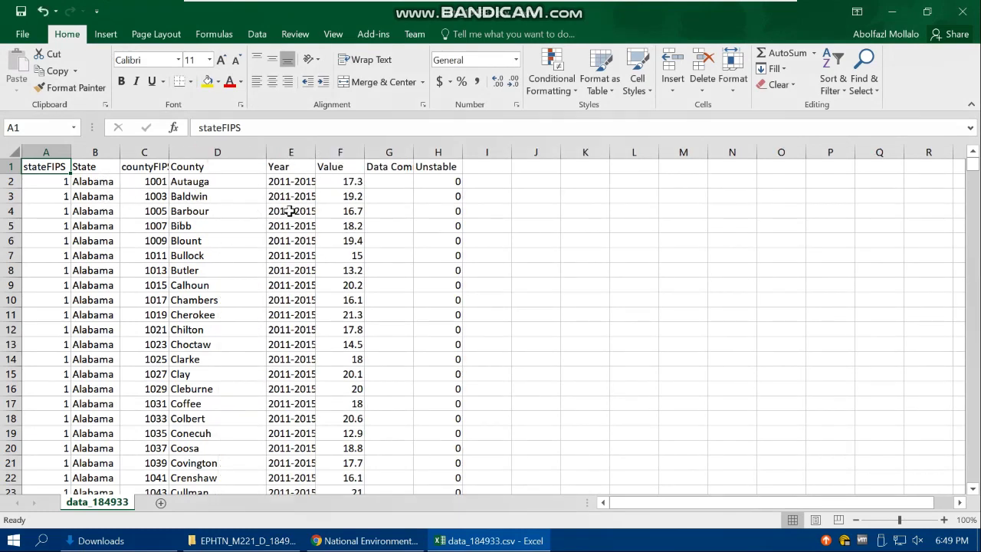
Step: Examine the county incidence records through to the end of the sheet and return to the first row
left_click_drag(976, 171, 976, 482)
scroll(17, 418, "down", 2)
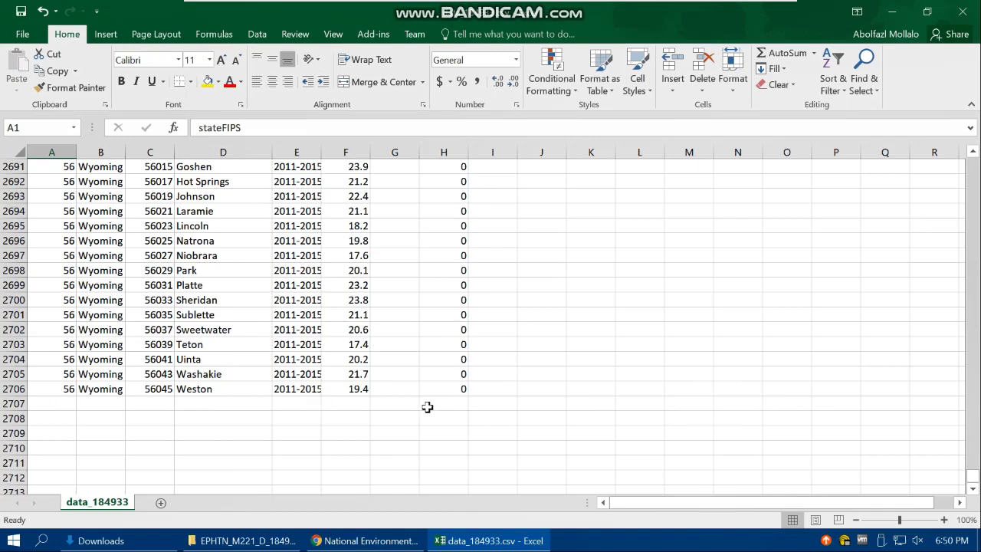
scroll(223, 402, "up", 20)
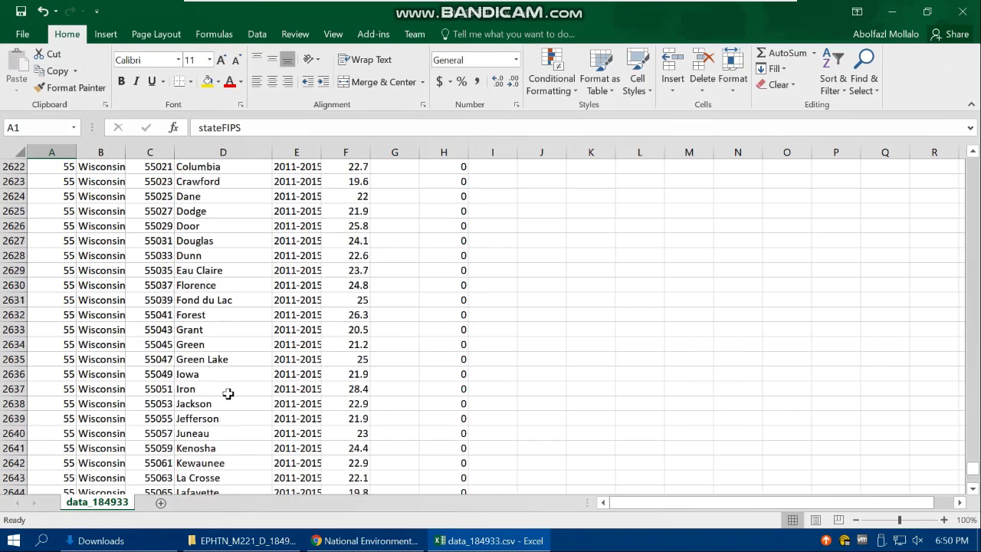
scroll(228, 393, "up", 20)
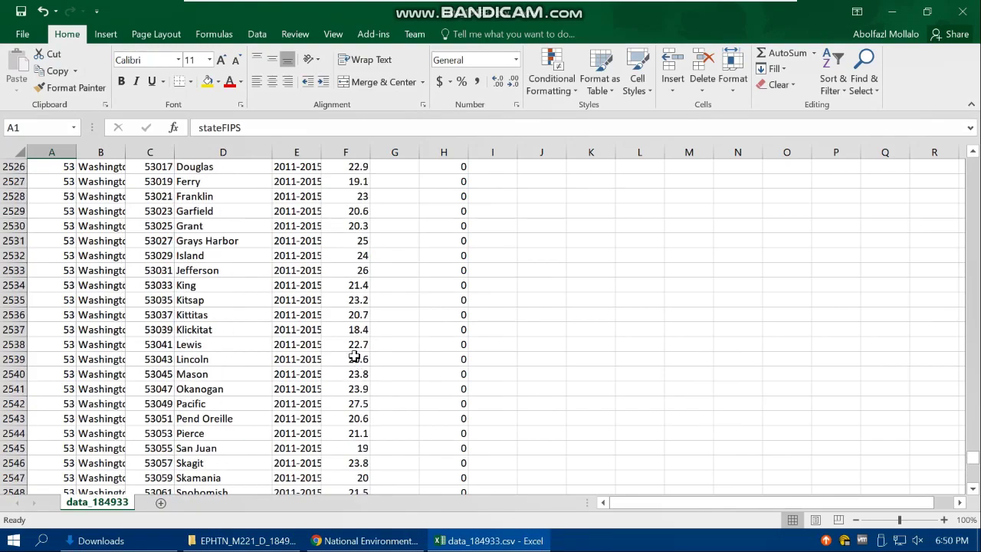
scroll(354, 356, "up", 15)
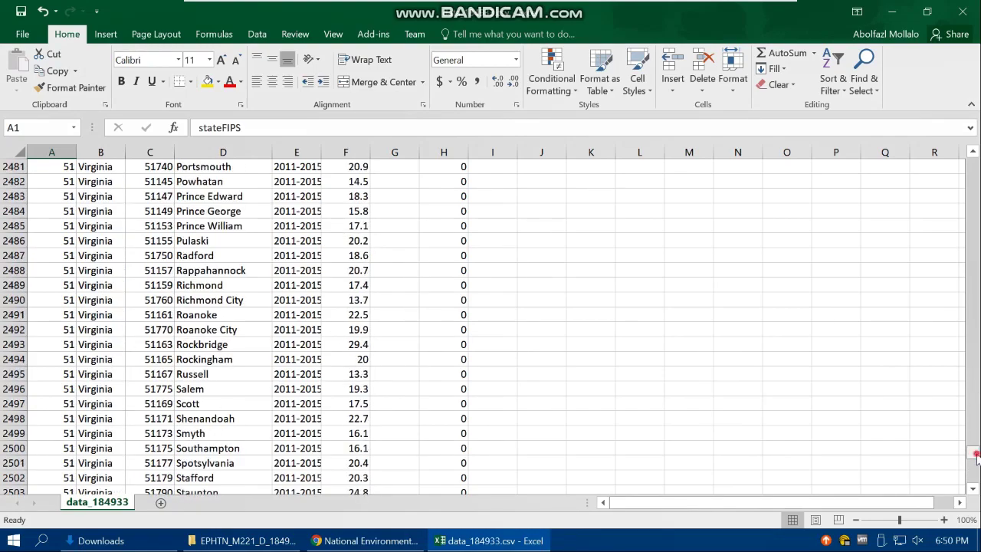
left_click_drag(976, 455, 973, 475)
scroll(200, 443, "down", 4)
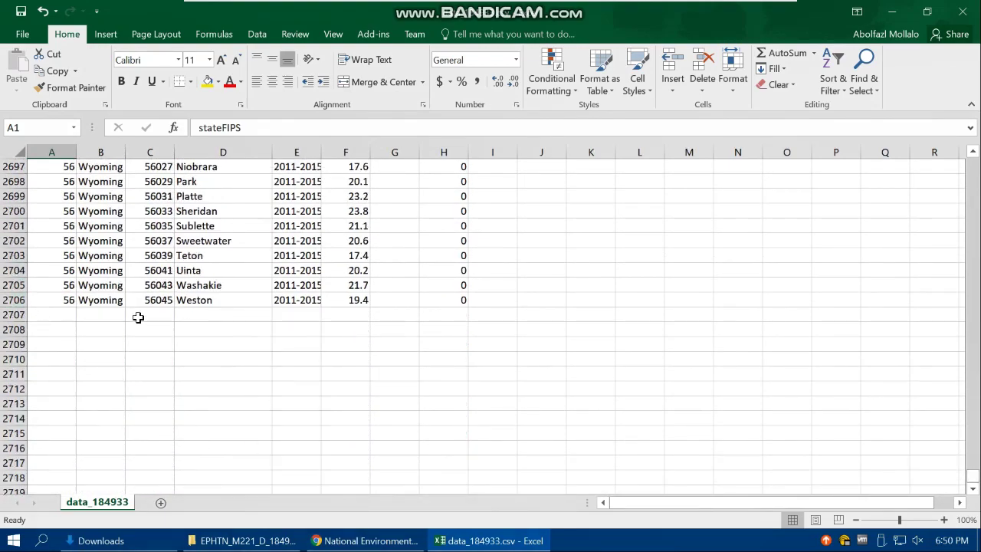
left_click_drag(977, 481, 740, 175)
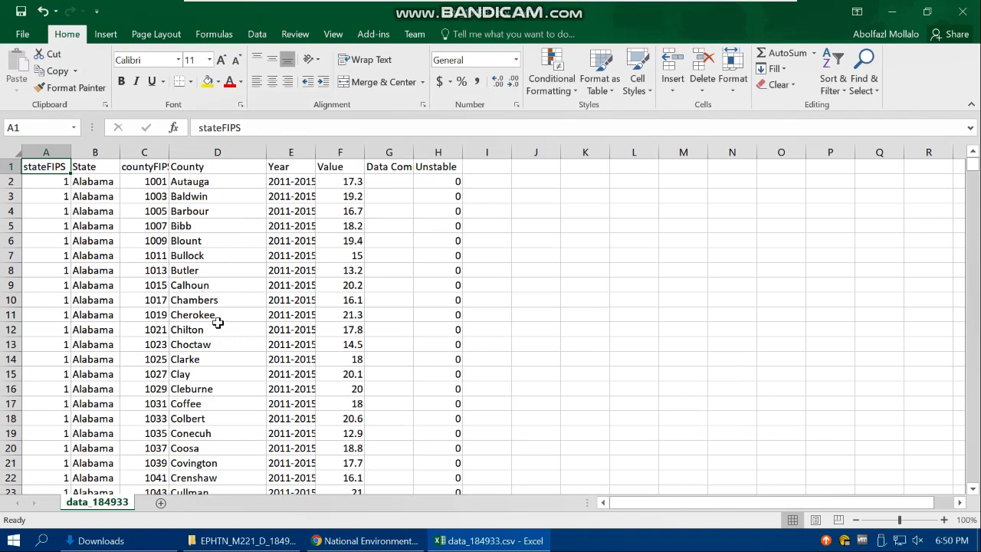
Step: Switch to Chrome and search the web for "tiger line" in a new tab
left_click(366, 542)
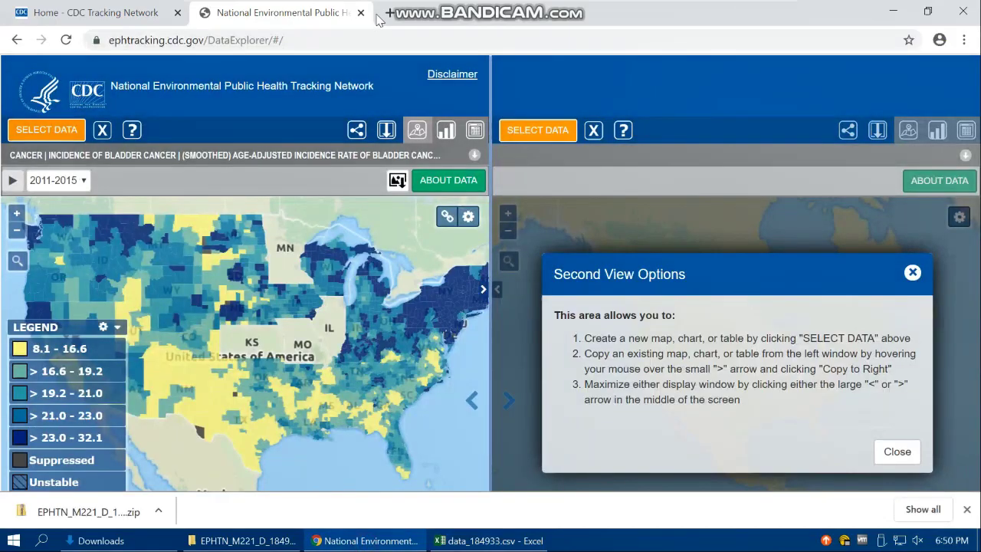
left_click(380, 13)
type("t")
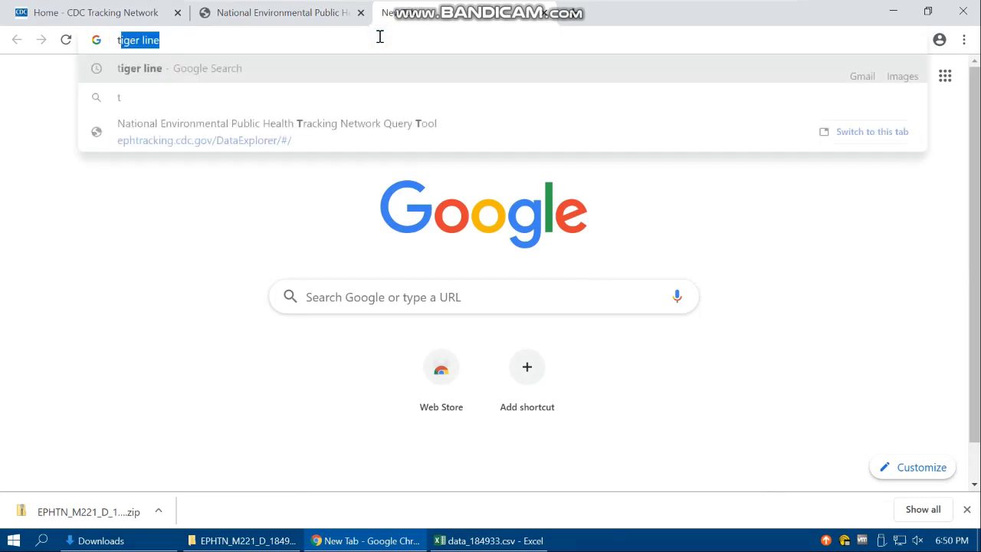
type("iger")
key("Return")
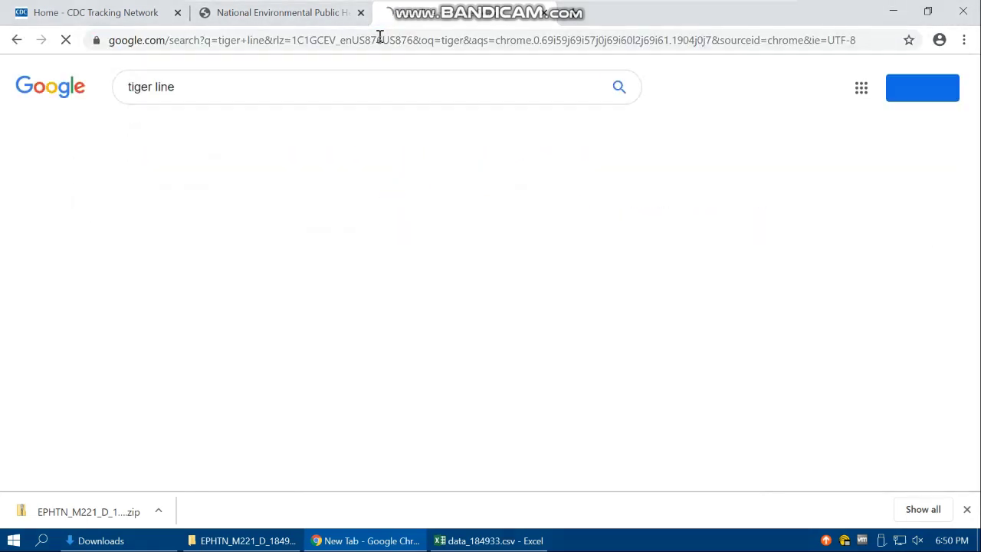
Step: Open the Census Bureau's TIGER/Line Shapefiles page and go to the web interface for the 2018 shapefiles
left_click(318, 200)
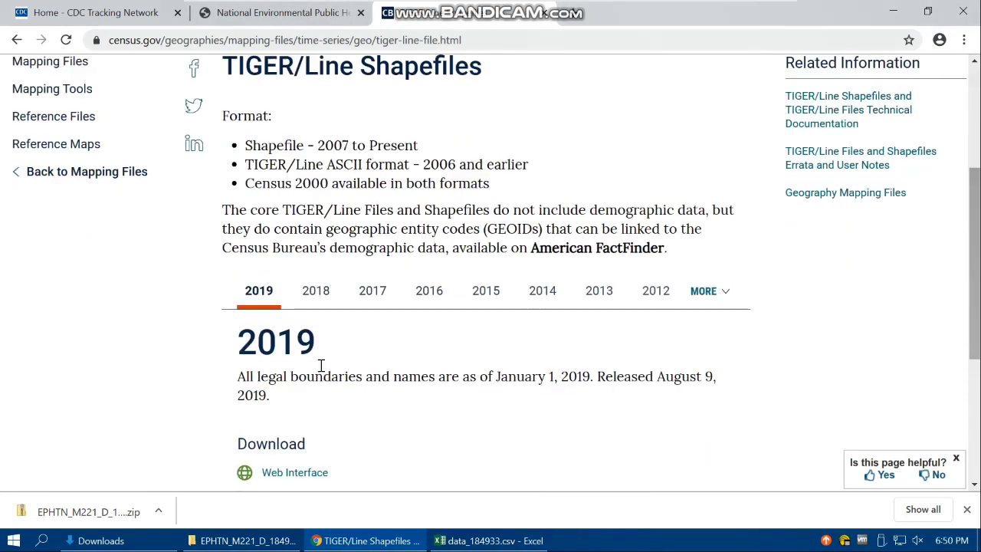
left_click(314, 299)
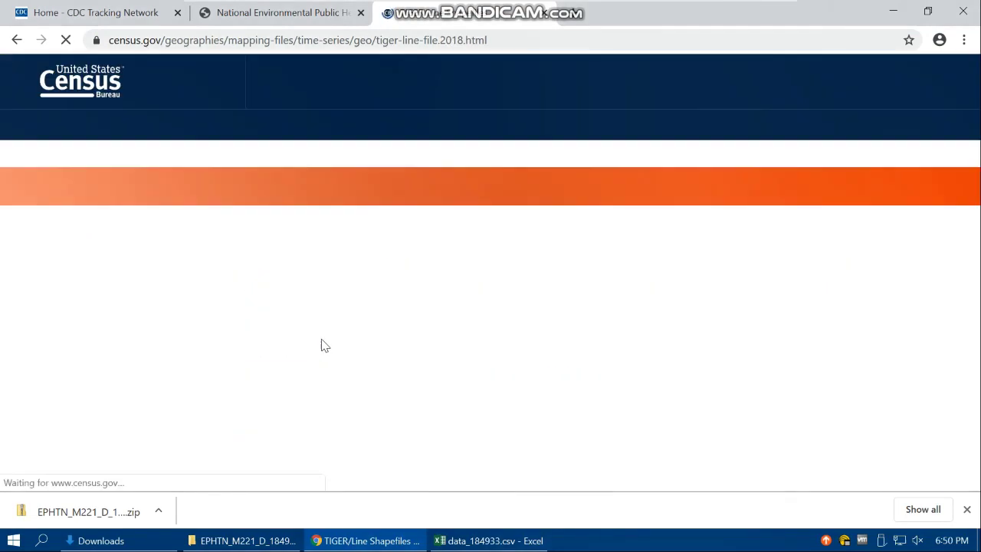
scroll(329, 372, "down", 3)
scroll(330, 371, "down", 3)
left_click(299, 370)
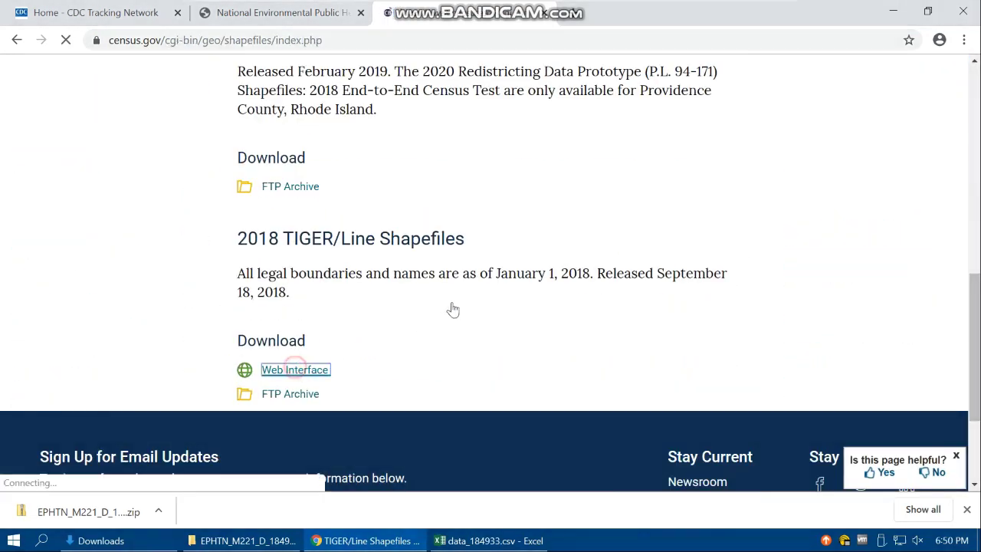
Step: Download the national County and Equivalent shapefile for year 2018 from the Counties (and equivalent) layer type
scroll(139, 112, "down", 2)
left_click(143, 106)
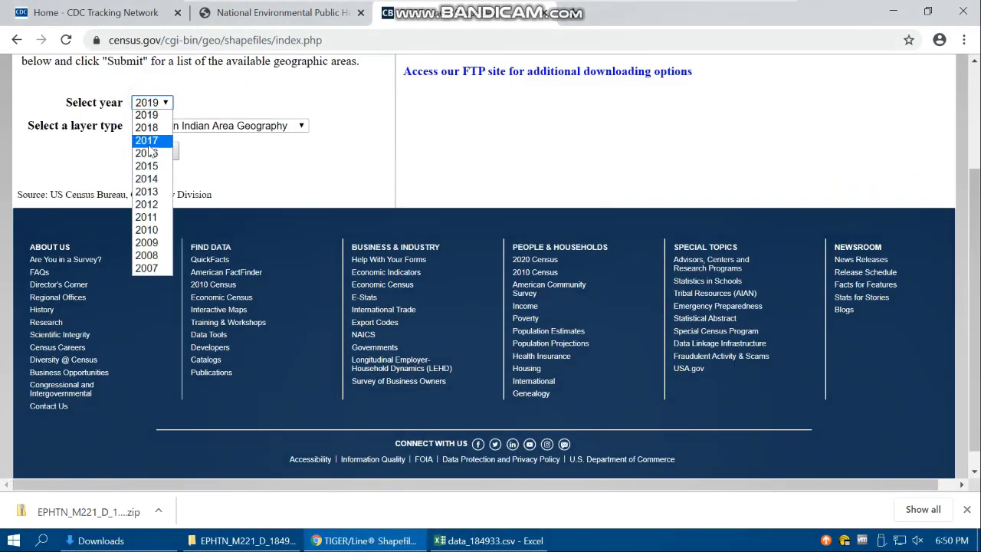
left_click(145, 125)
left_click(153, 126)
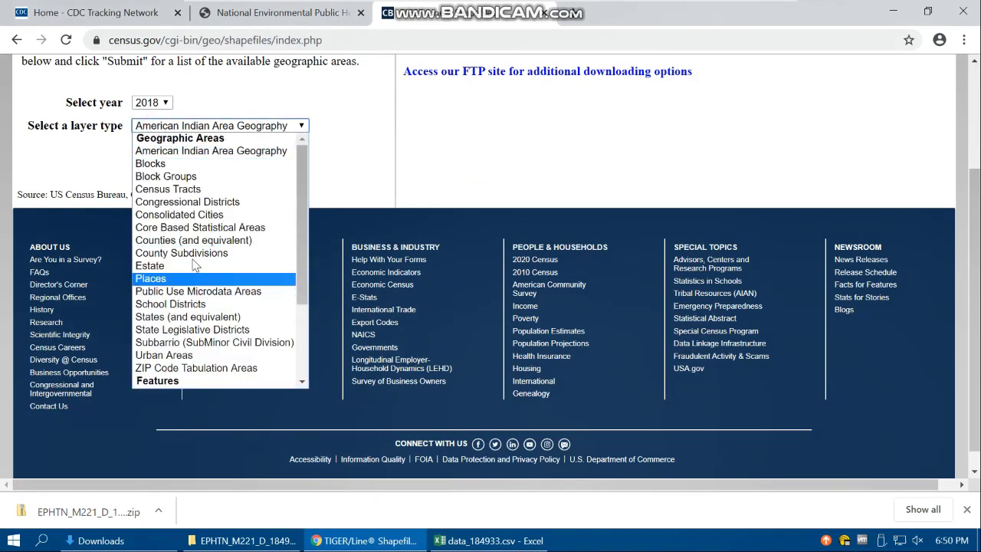
left_click(205, 239)
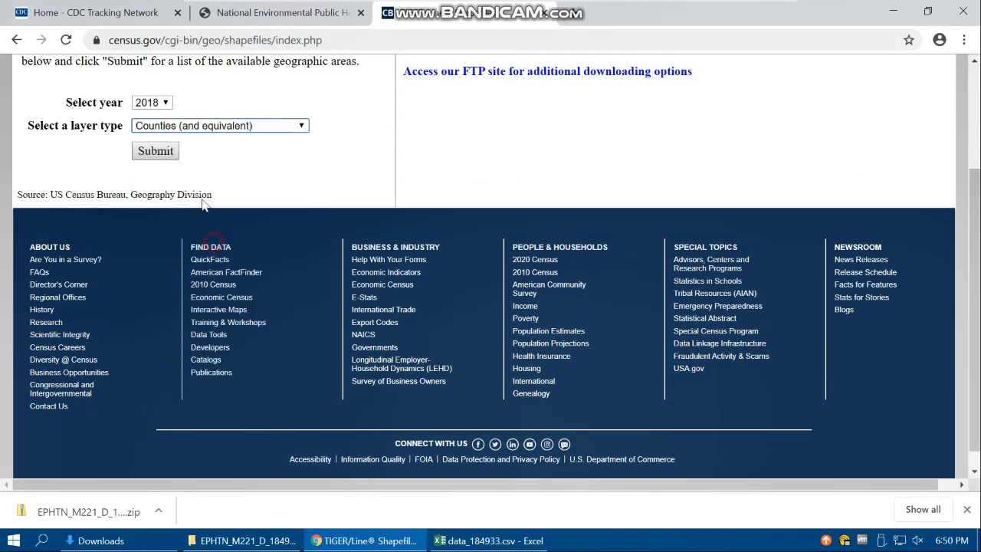
left_click(153, 149)
left_click(152, 254)
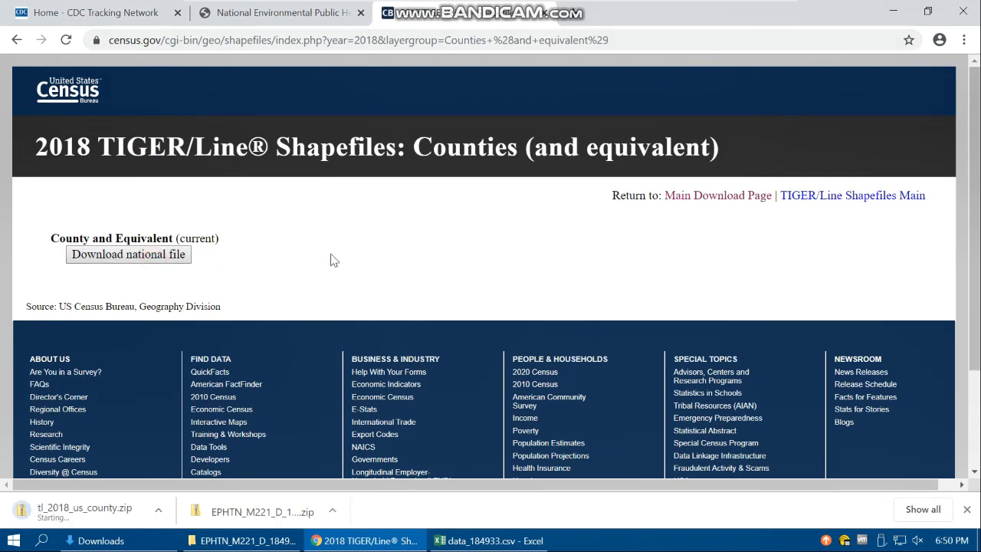
Step: Show the downloaded tl_2018_us_county.zip in its folder and extract all its files to a tl_2018_us_county folder
left_click(159, 515)
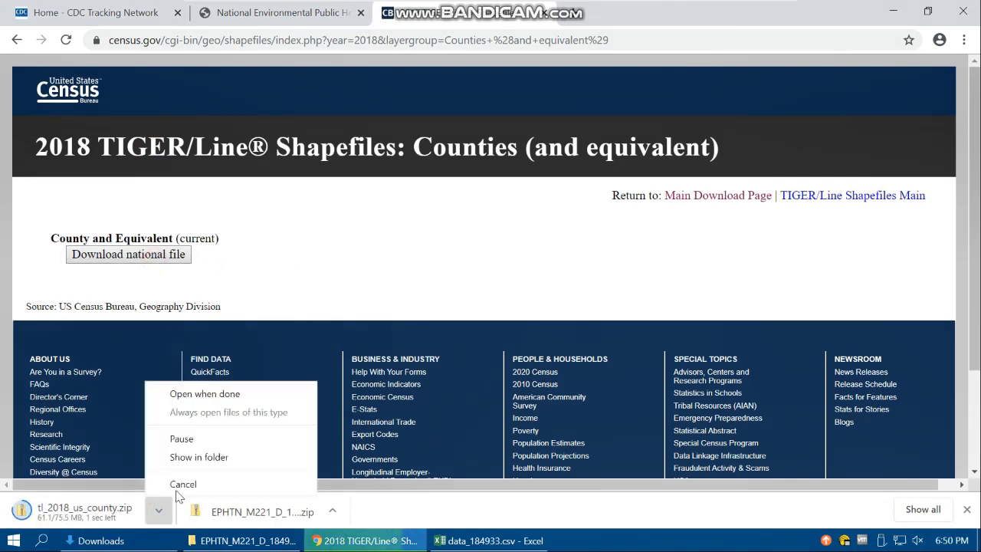
left_click(184, 458)
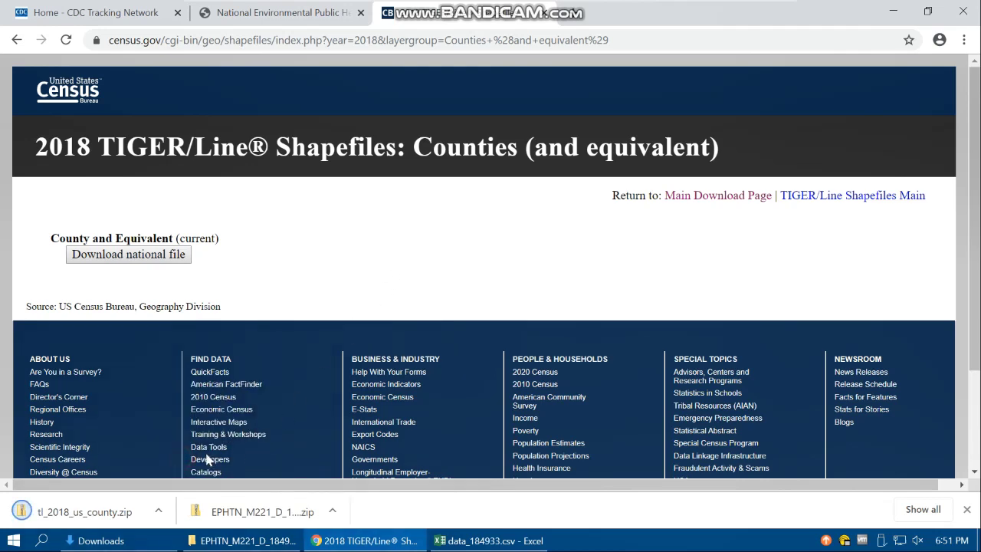
left_click(158, 511)
left_click(193, 458)
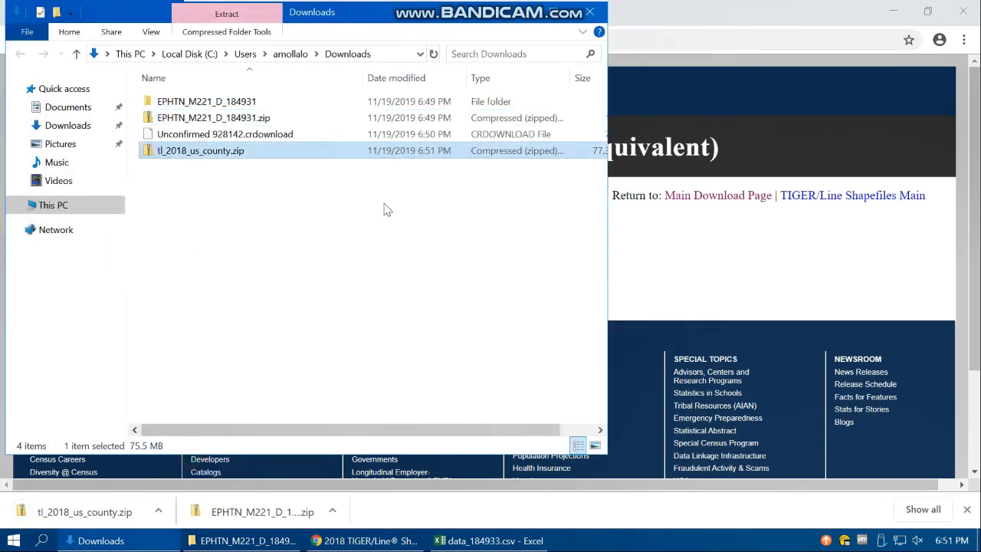
right_click(194, 153)
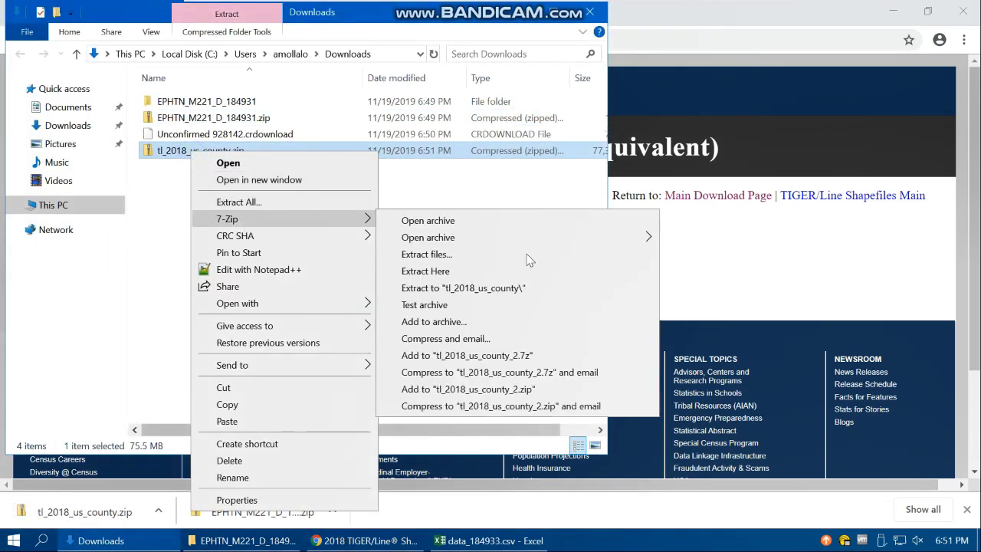
left_click(366, 215)
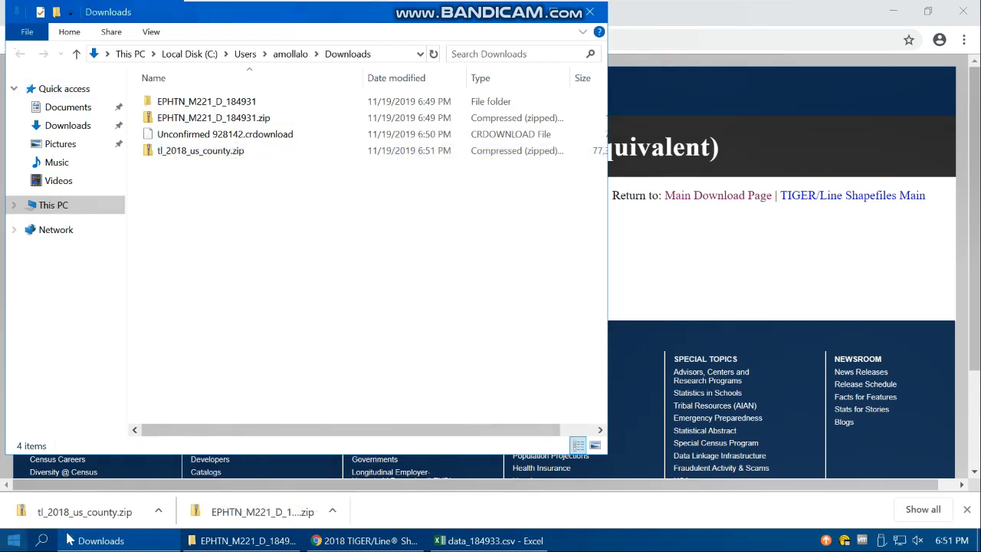
left_click(177, 154)
right_click(178, 153)
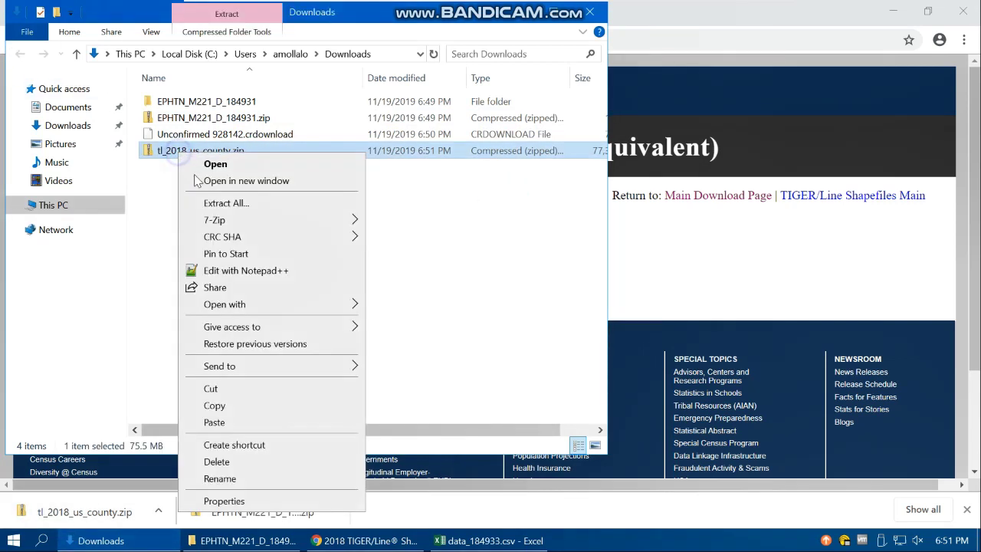
left_click(211, 202)
left_click(626, 429)
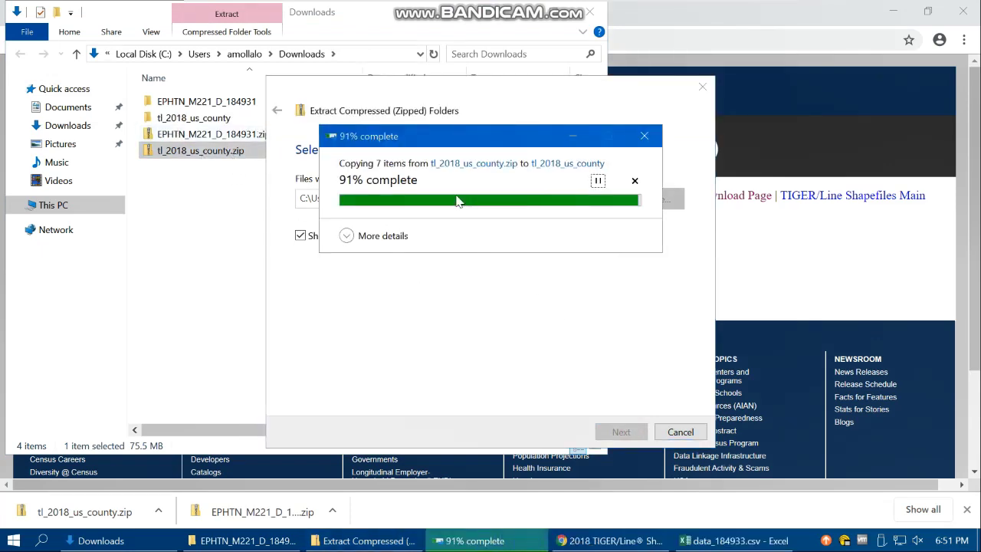
Step: Launch ArcMap, clearing away the open folder windows, and dismiss the Getting Started dialog to work in an untitled map
left_click(13, 540)
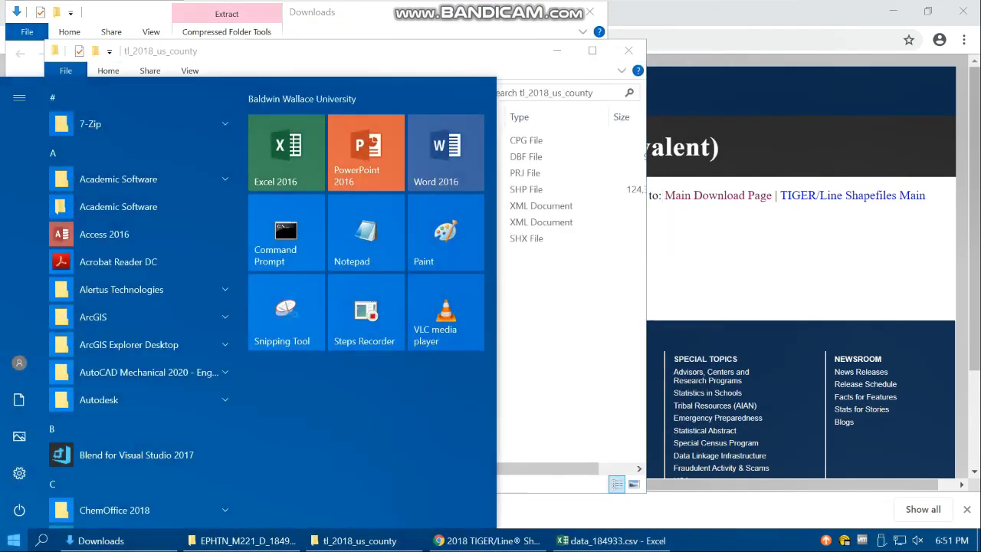
left_click(115, 179)
left_click(115, 233)
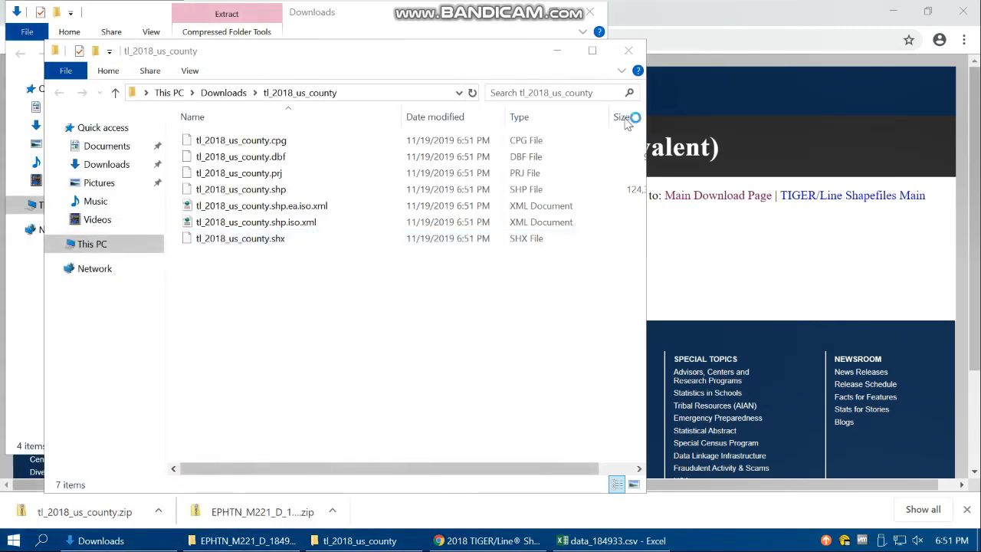
left_click(628, 52)
left_click(590, 11)
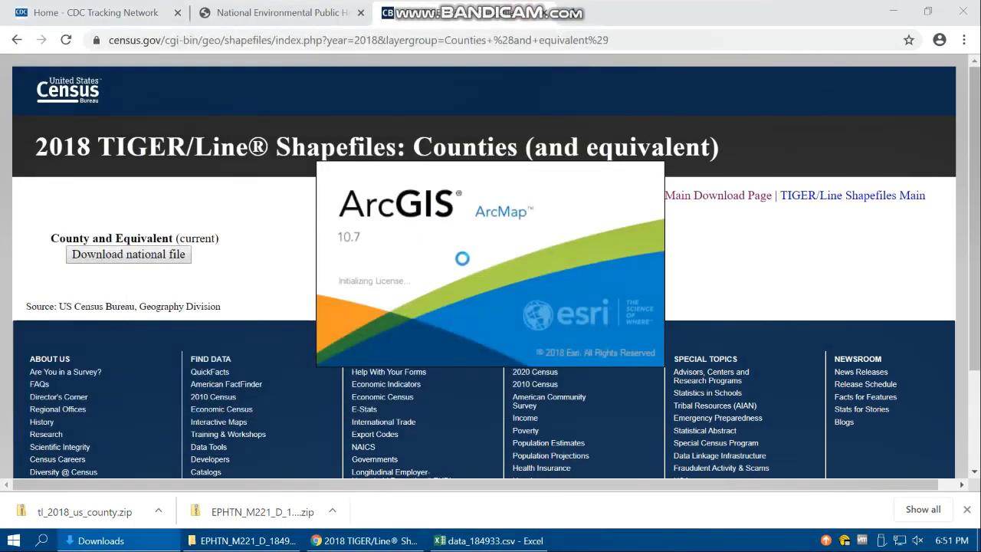
left_click(891, 12)
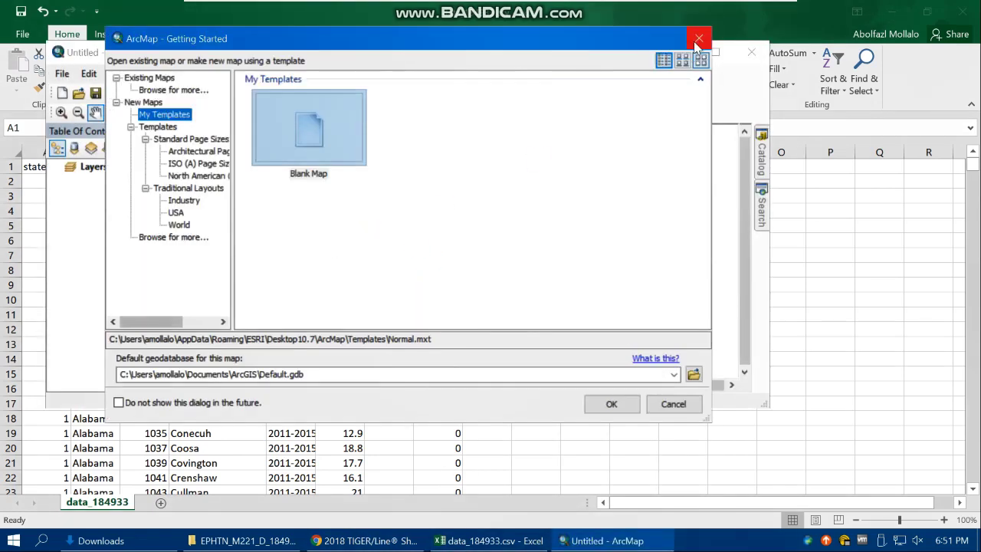
left_click(708, 45)
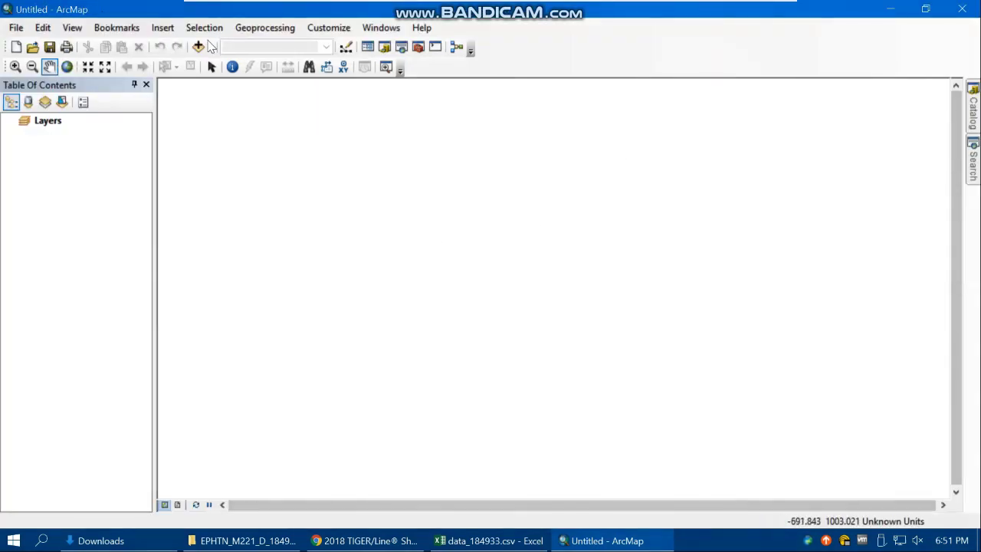
Step: Start adding data to the map and create a folder connection to the Downloads folder
left_click(479, 172)
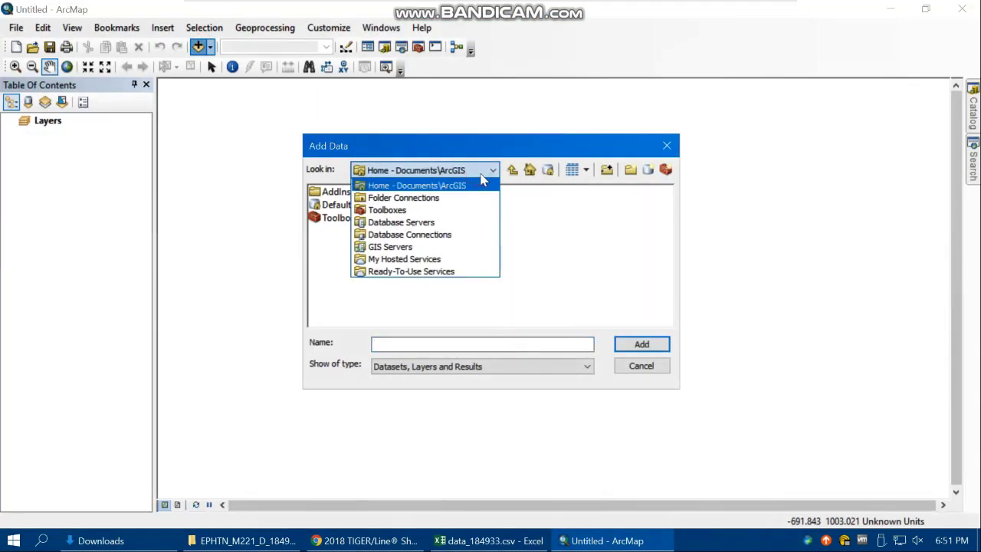
left_click(442, 199)
left_click(606, 170)
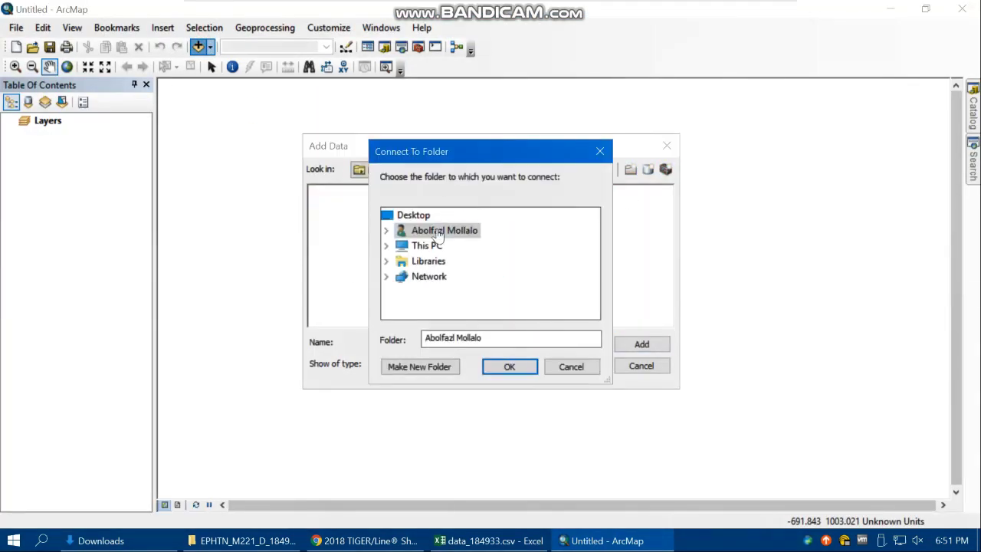
double_click(435, 246)
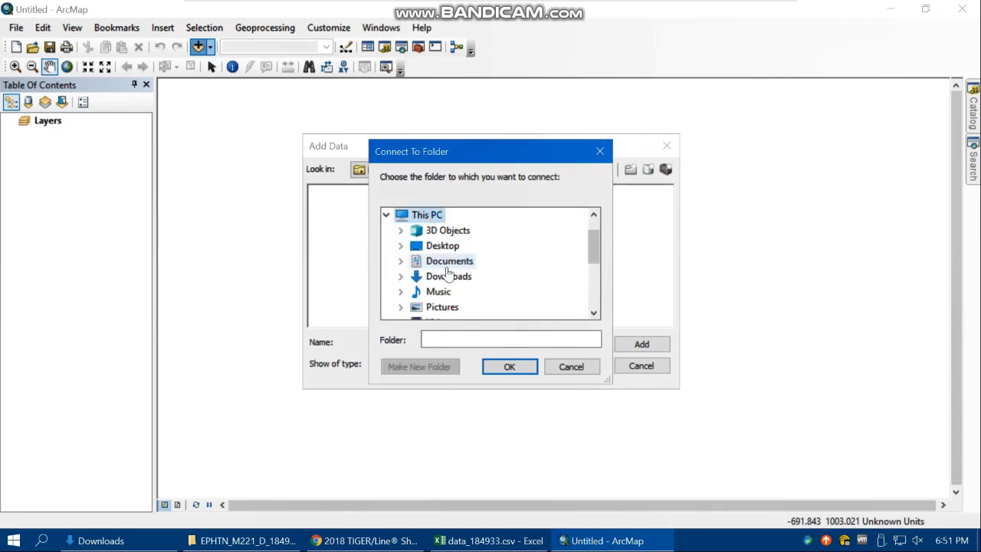
left_click(452, 277)
left_click(522, 366)
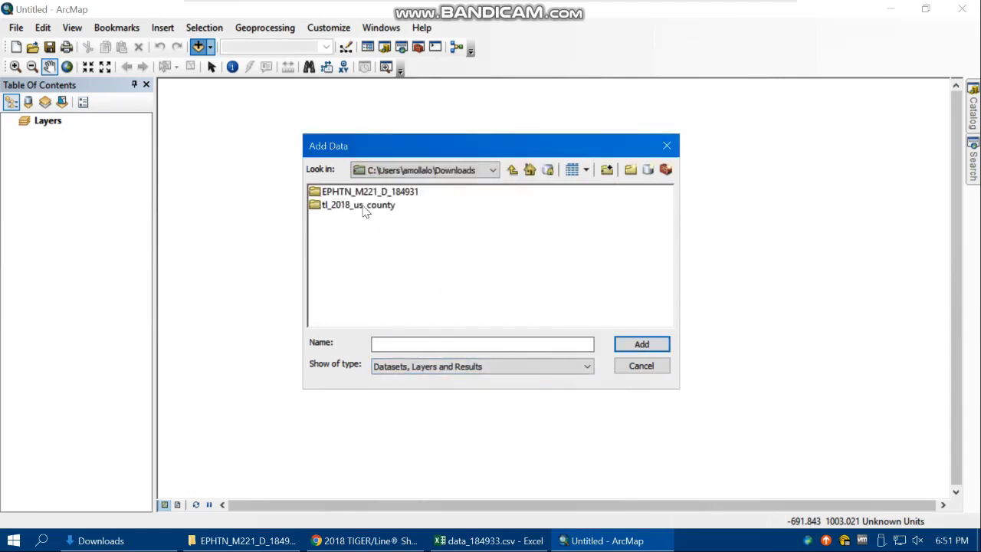
Step: Add the data_184933.csv table from the EPHTN_M221_D_184931 folder to the map
left_click_drag(381, 234, 360, 174)
left_click(359, 238)
left_click(355, 193)
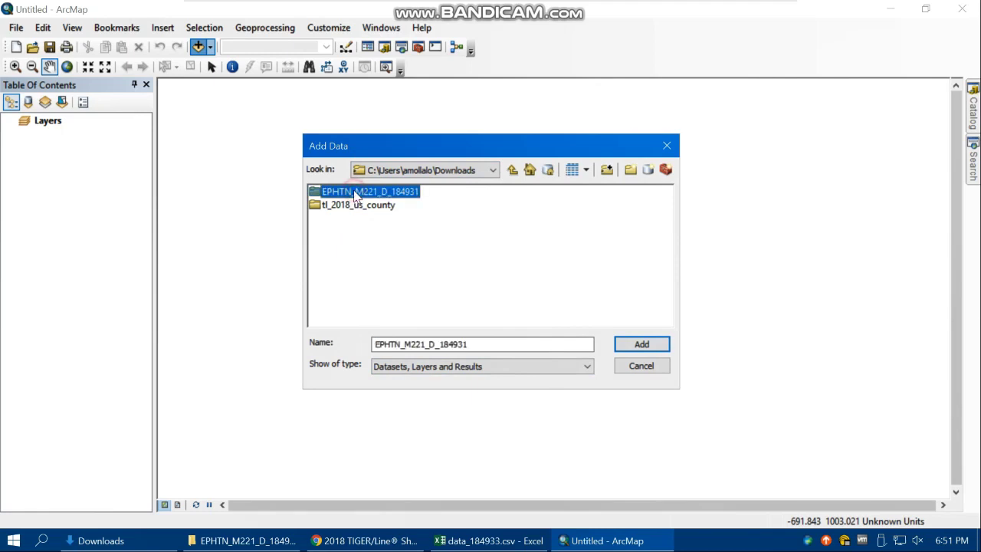
double_click(352, 193)
double_click(340, 192)
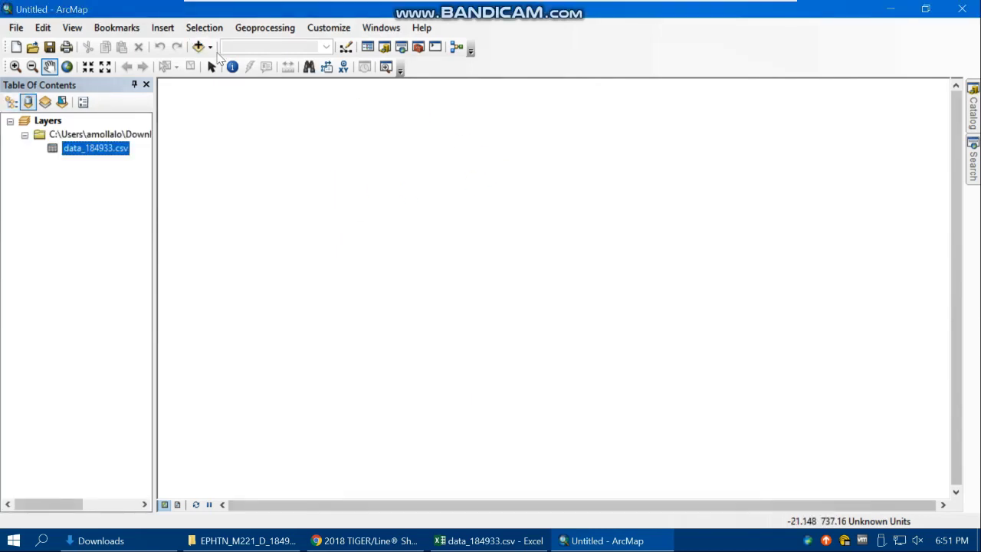
Step: Add the tl_2018_us_county.shp shapefile from the tl_2018_us_county folder to the map
left_click(198, 47)
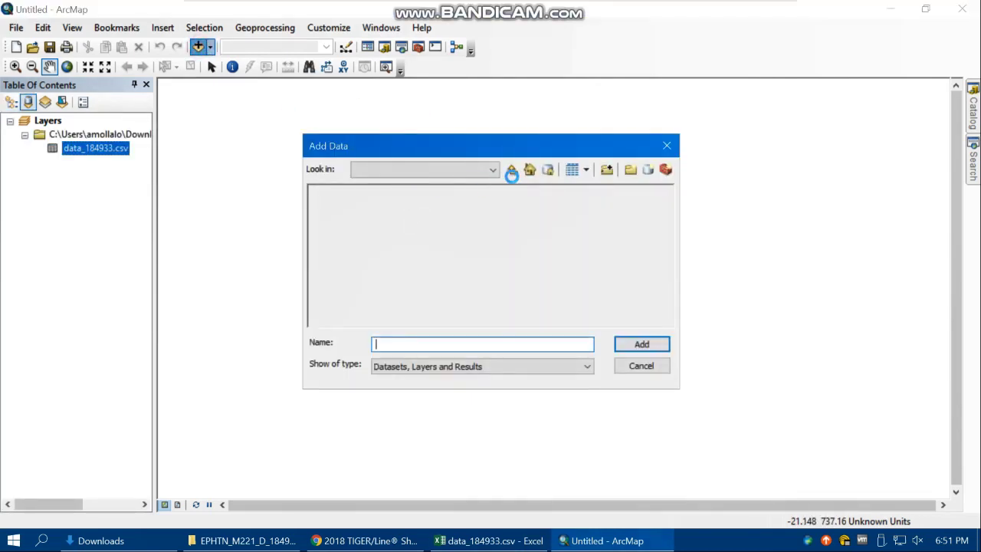
left_click(511, 169)
double_click(358, 203)
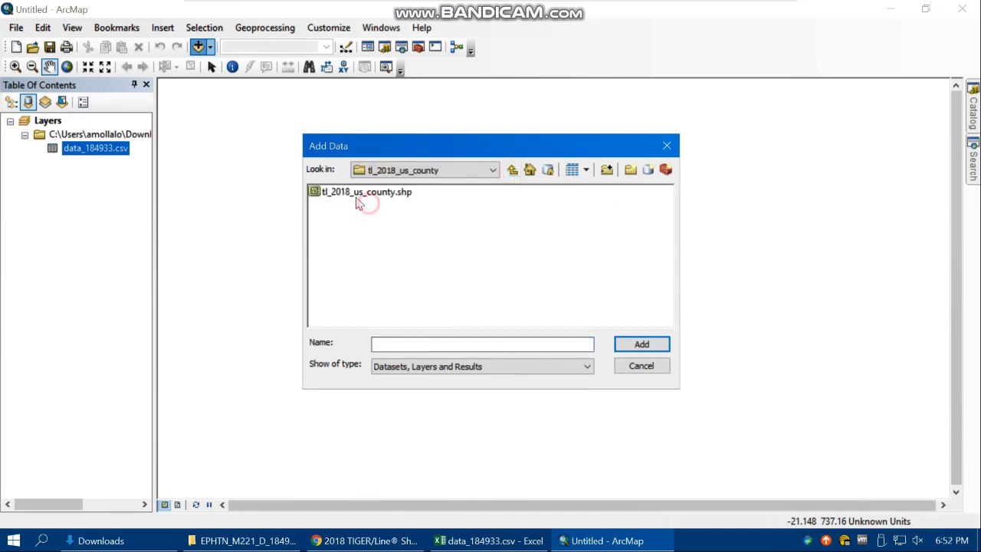
left_click(358, 200)
left_click(641, 345)
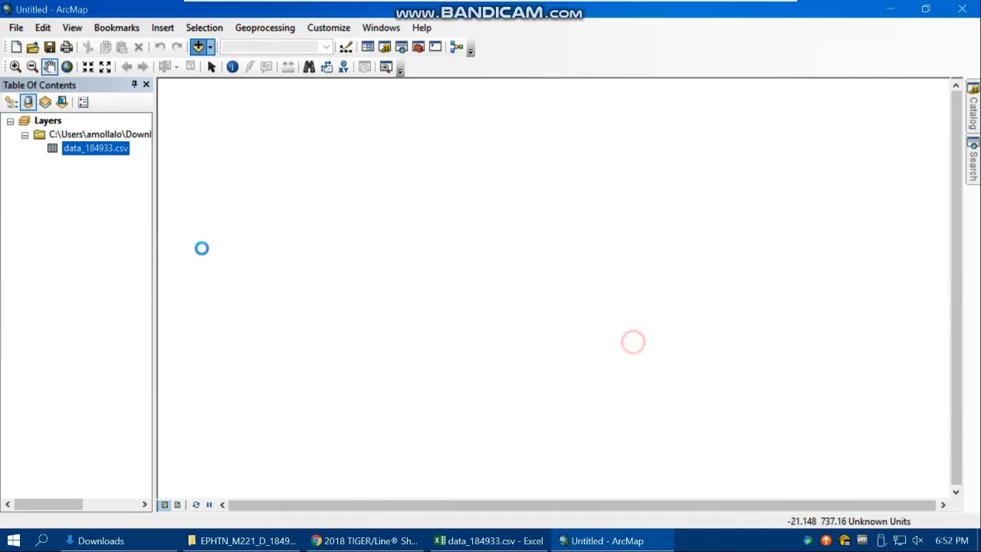
Step: Inspect the county boundaries of the contiguous United States and open the attribute table of the tl_2018_us_county layer
left_click_drag(354, 311, 514, 335)
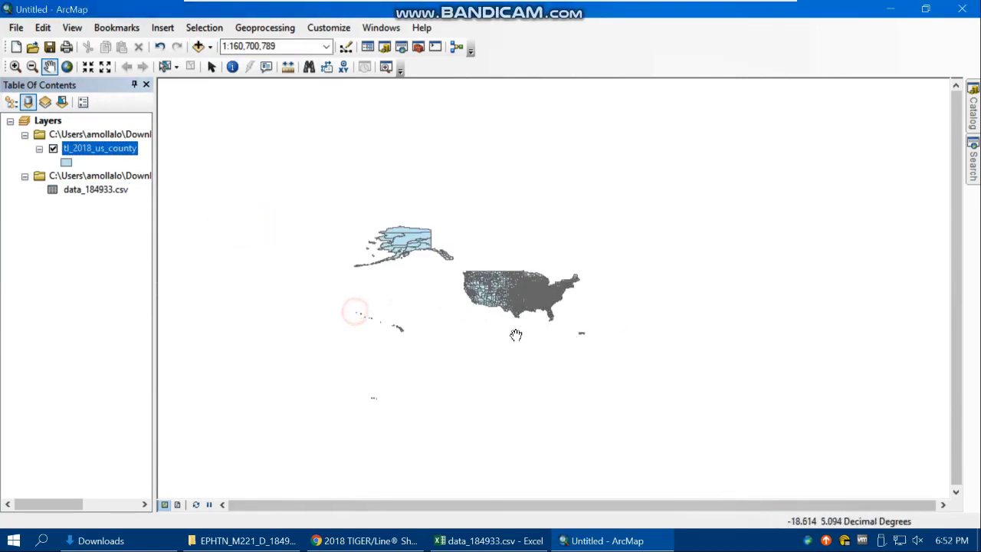
scroll(503, 329, "down", 5)
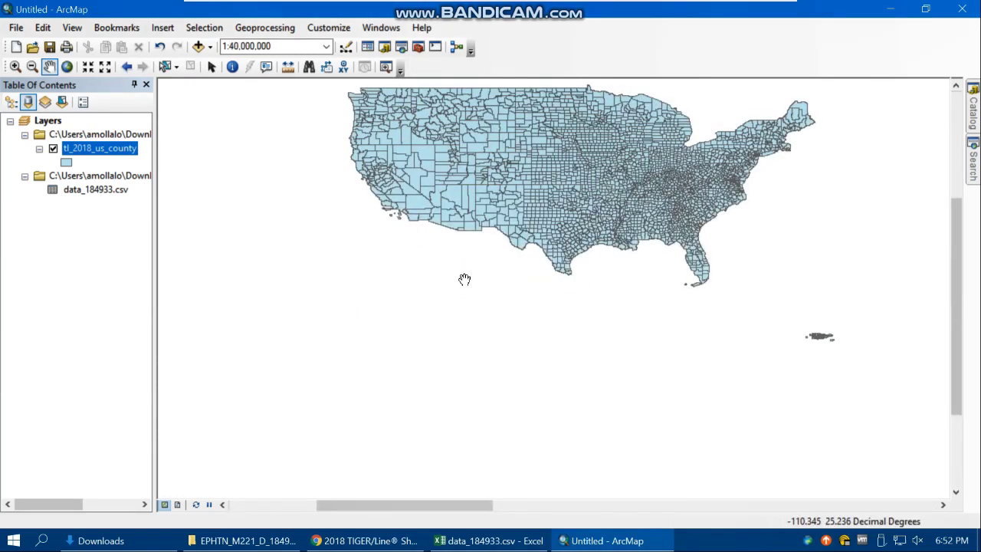
left_click_drag(462, 277, 418, 368)
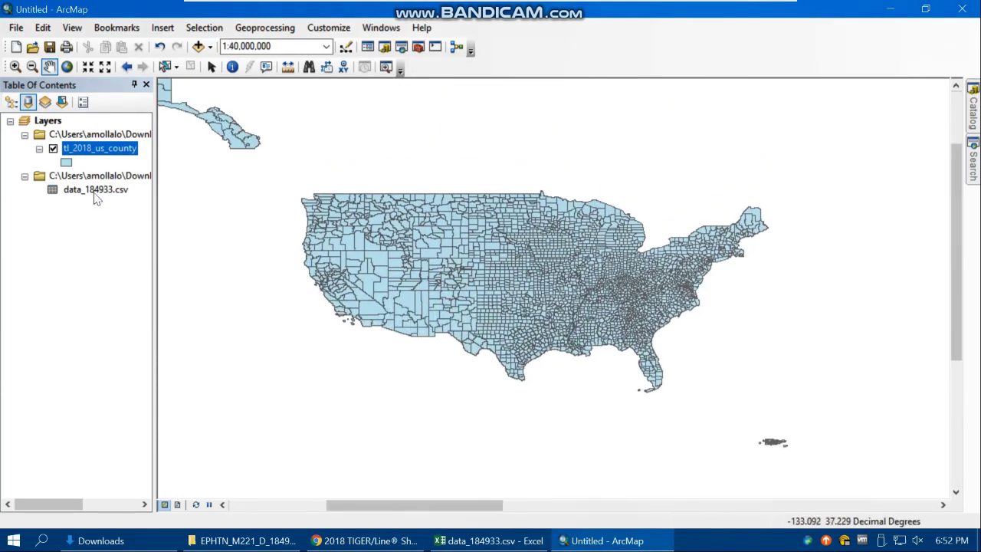
right_click(95, 193)
left_click(185, 182)
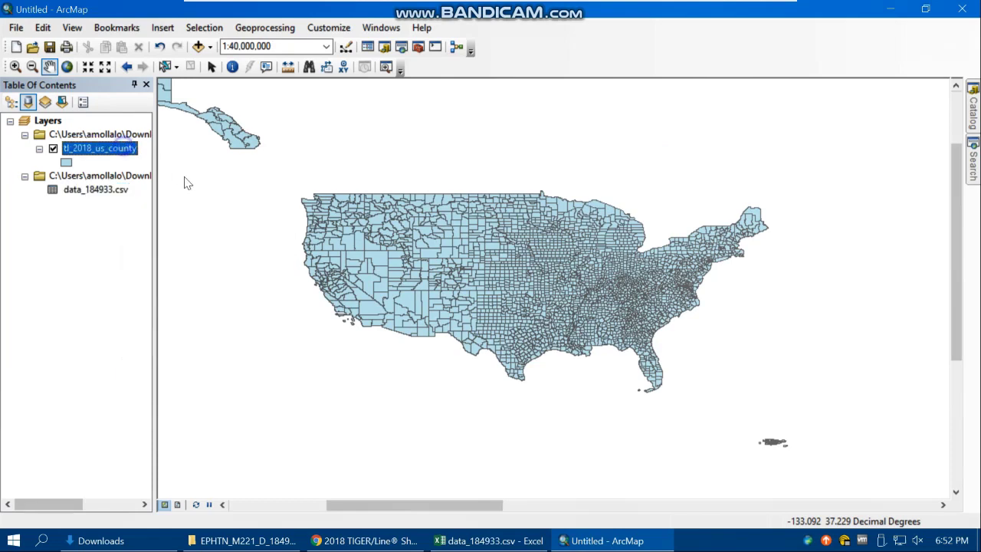
right_click(127, 148)
left_click(183, 190)
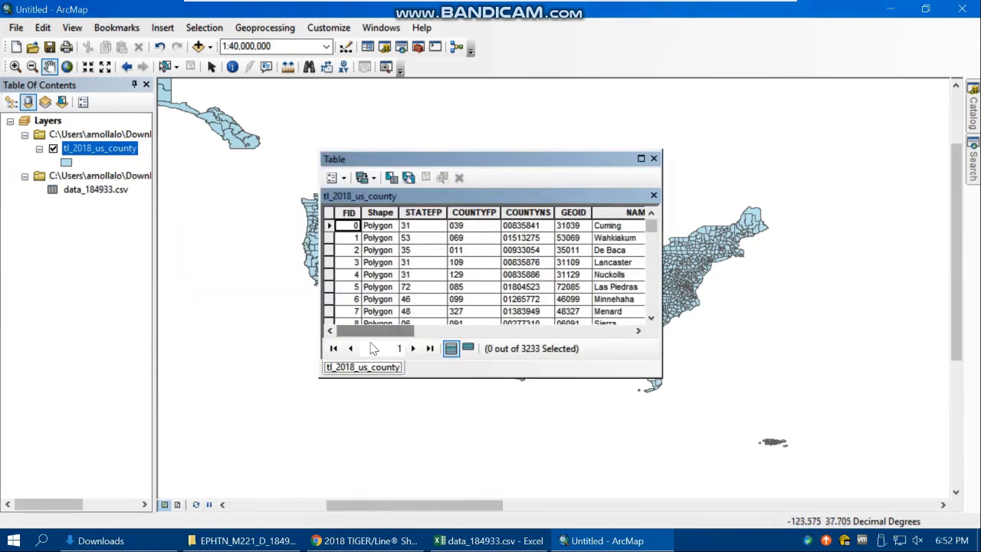
Step: Examine the county table's fields, including INTPTLAT, INTPTLON and GEOID, and sort the records by NAME in ascending order
left_click_drag(376, 331, 629, 332)
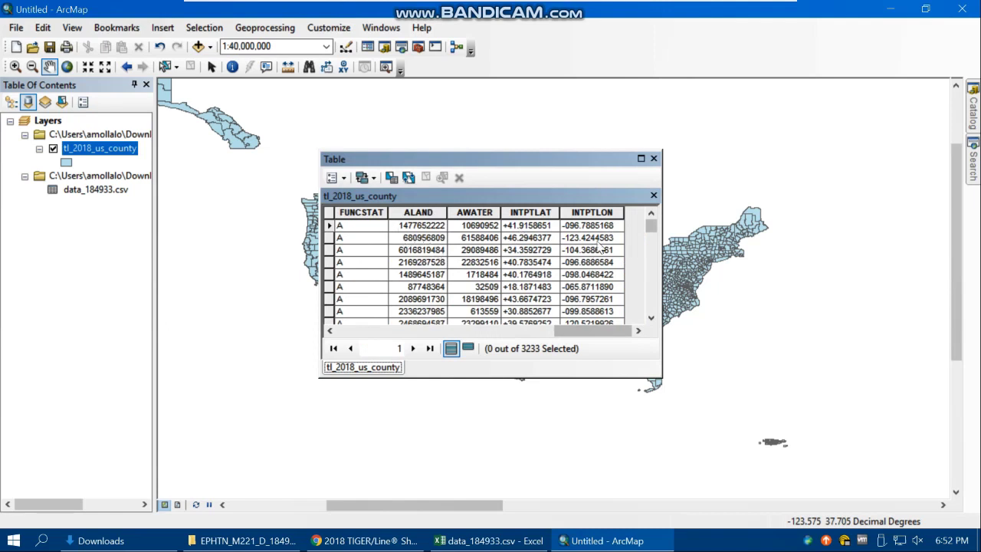
left_click_drag(576, 331, 640, 336)
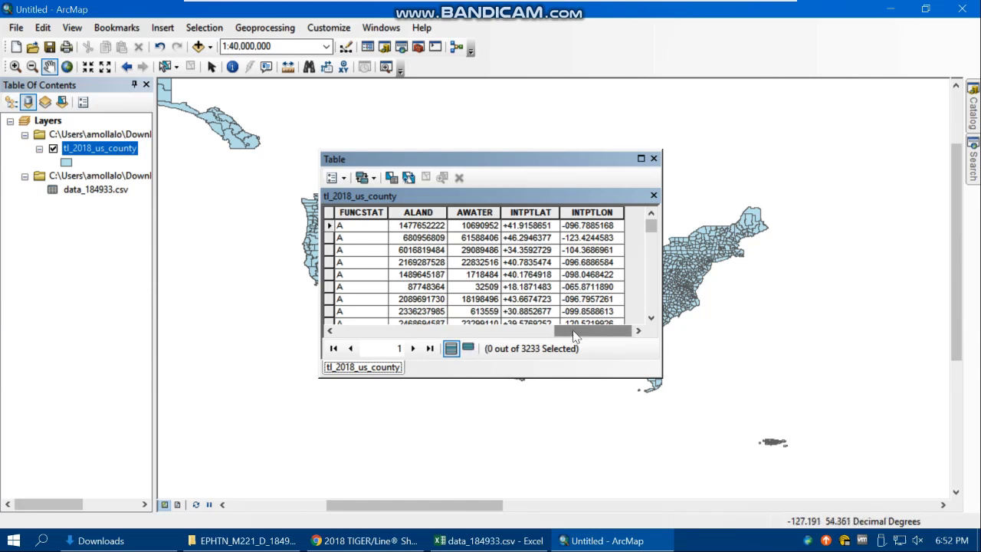
left_click_drag(575, 336, 408, 341)
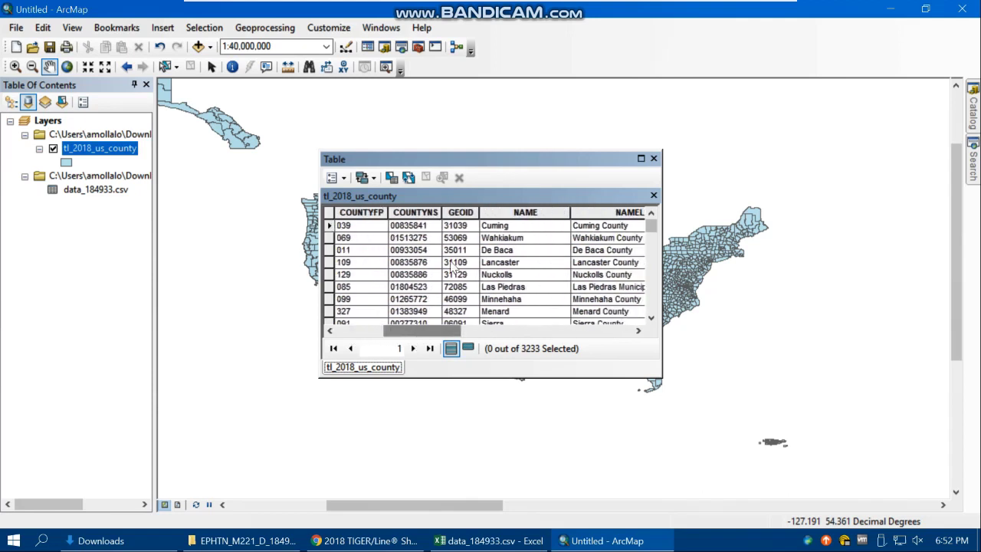
left_click(463, 227)
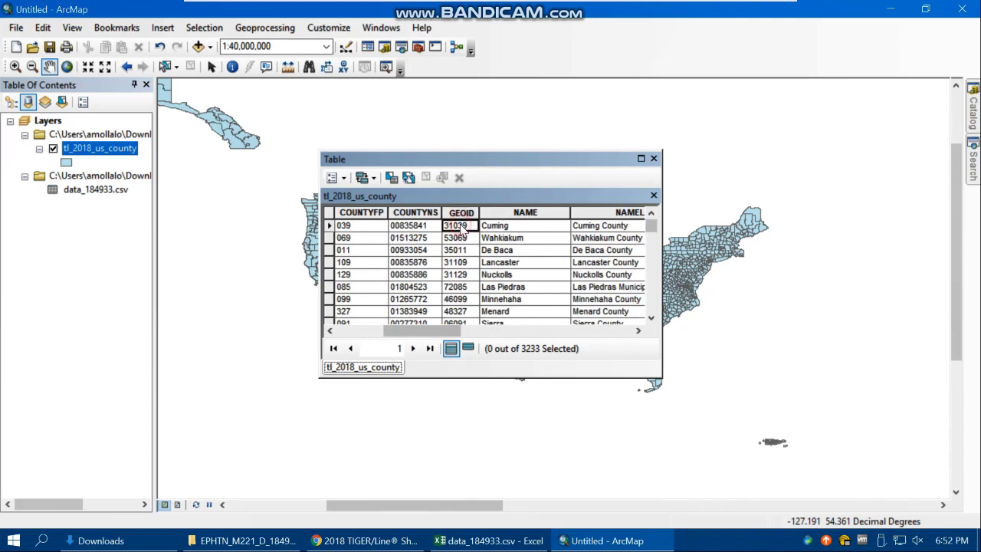
double_click(496, 213)
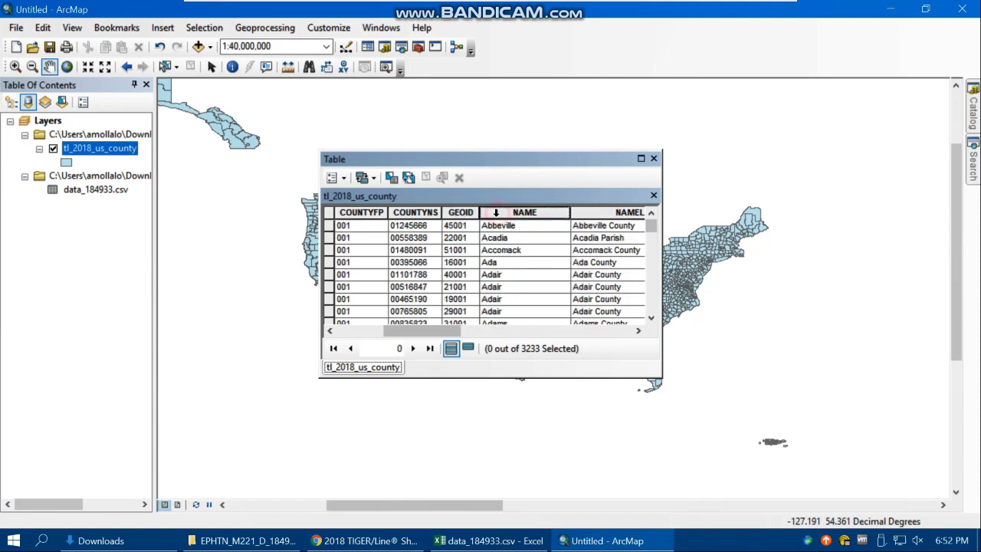
Step: Copy the county name Ada from the NAME field and search Google in Chrome for "Ada fips"
left_click(495, 263)
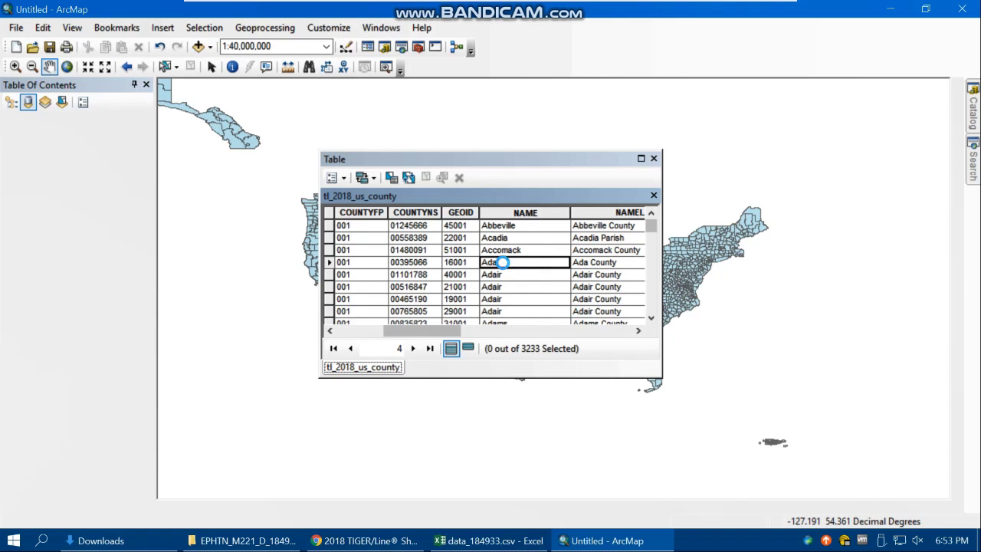
right_click(502, 262)
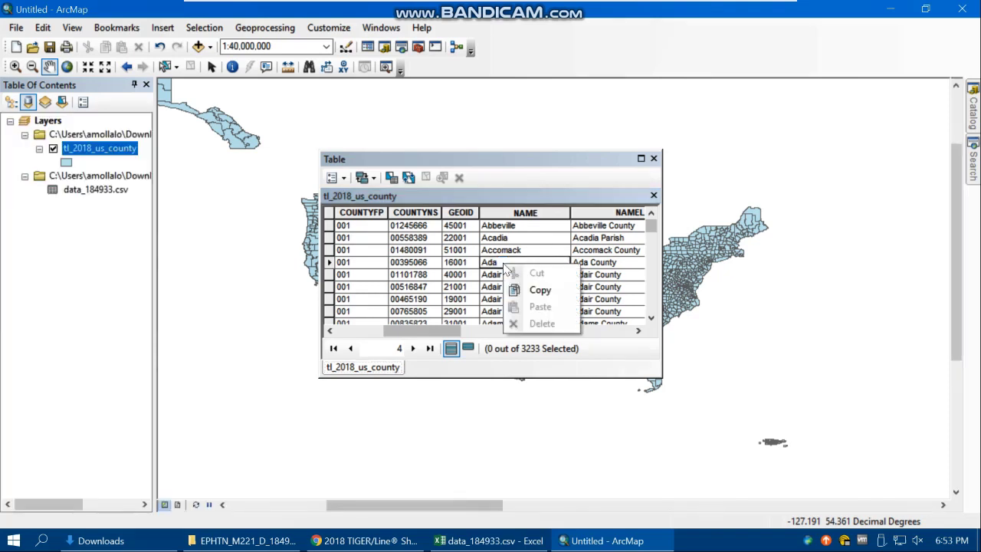
left_click(536, 287)
left_click(363, 541)
left_click(568, 11)
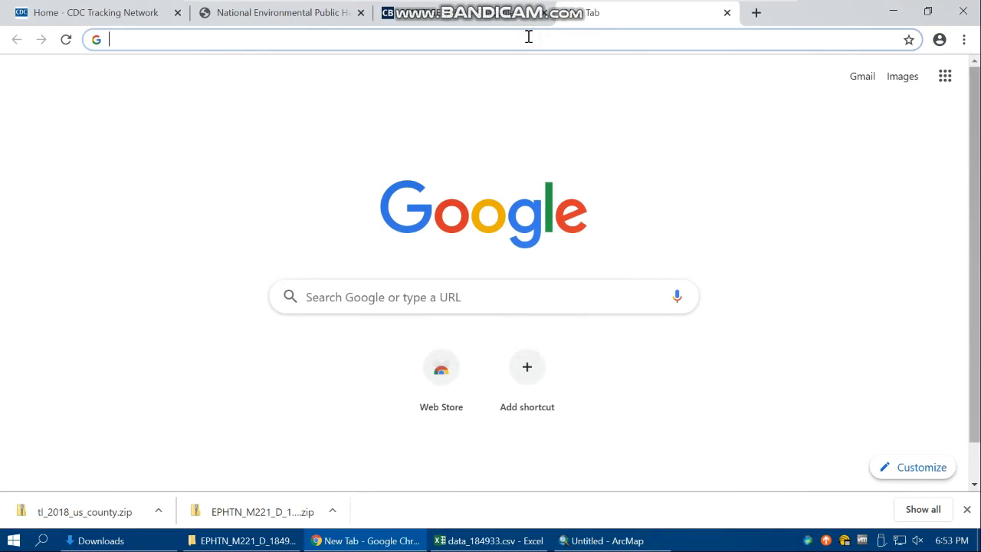
key("ctrl+v")
type("fips")
key("Return")
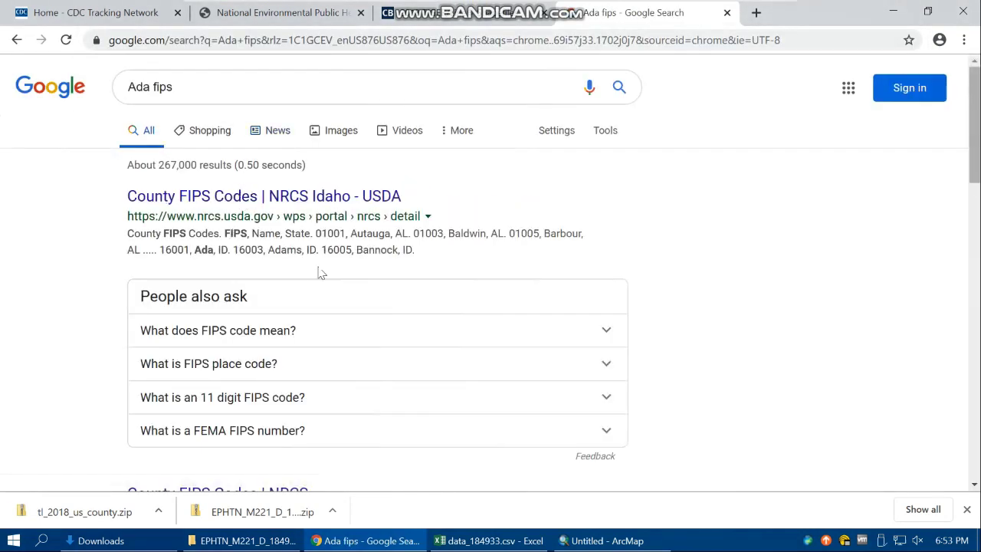
Step: Open the national "County FIPS Codes | NRCS" search result in a new browser tab and view it
scroll(97, 357, "down", 3)
scroll(242, 387, "down", 1)
middle_click(186, 320)
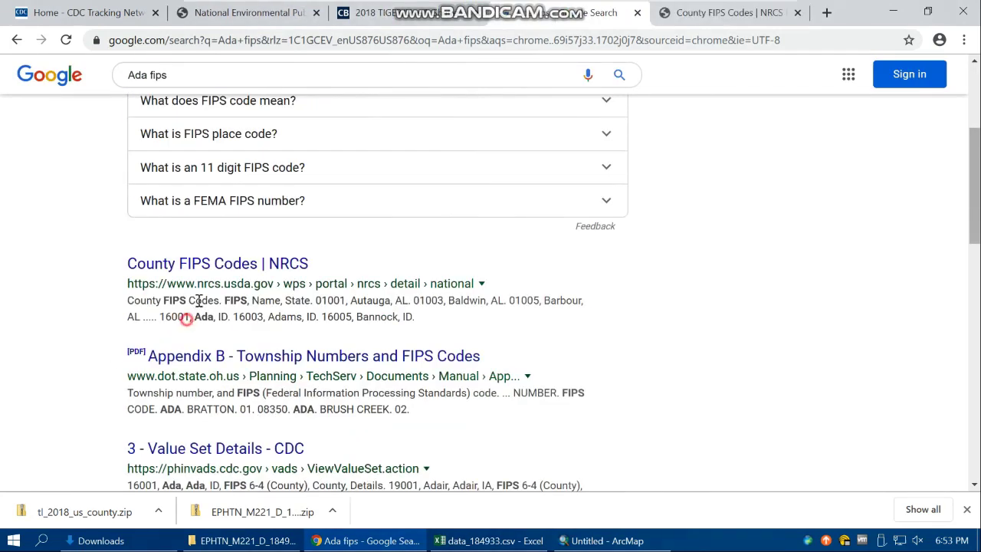
right_click(211, 267)
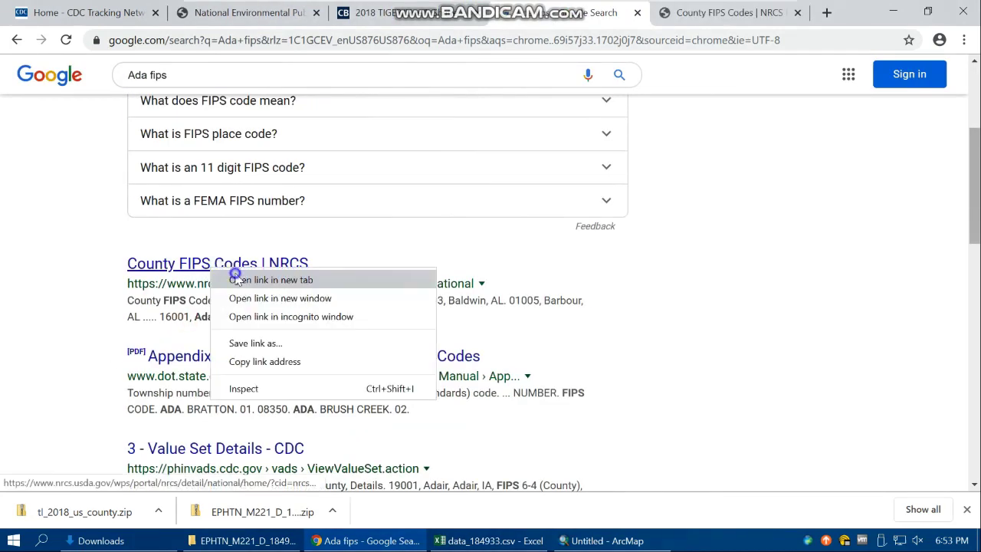
left_click(137, 294)
scroll(302, 291, "up", 3)
scroll(116, 265, "down", 3)
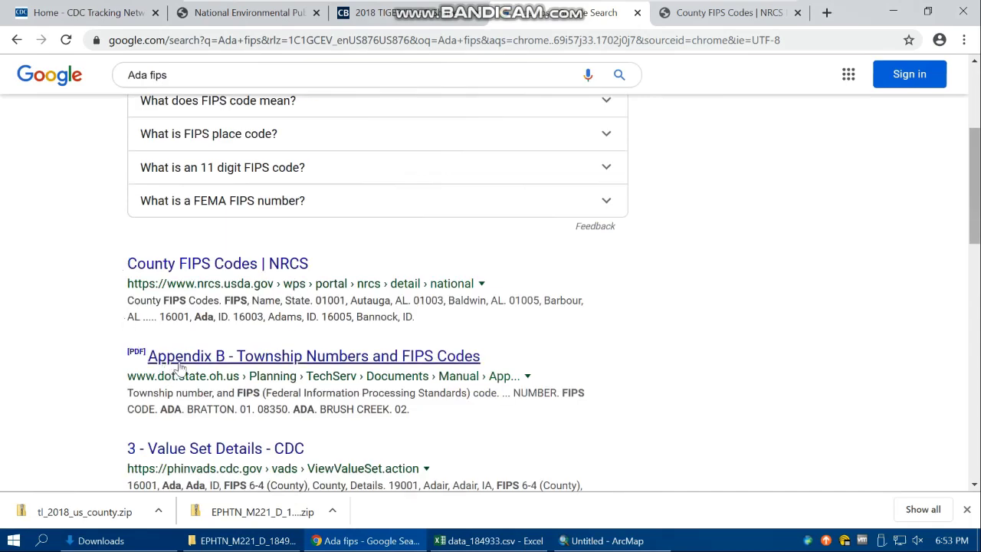
right_click(202, 265)
left_click(208, 276)
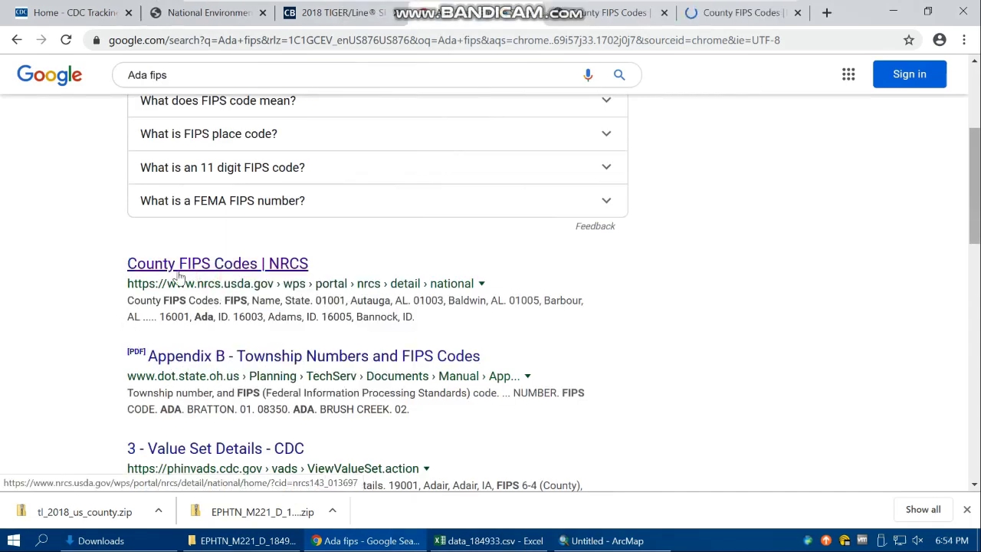
left_click(716, 15)
left_click(638, 156)
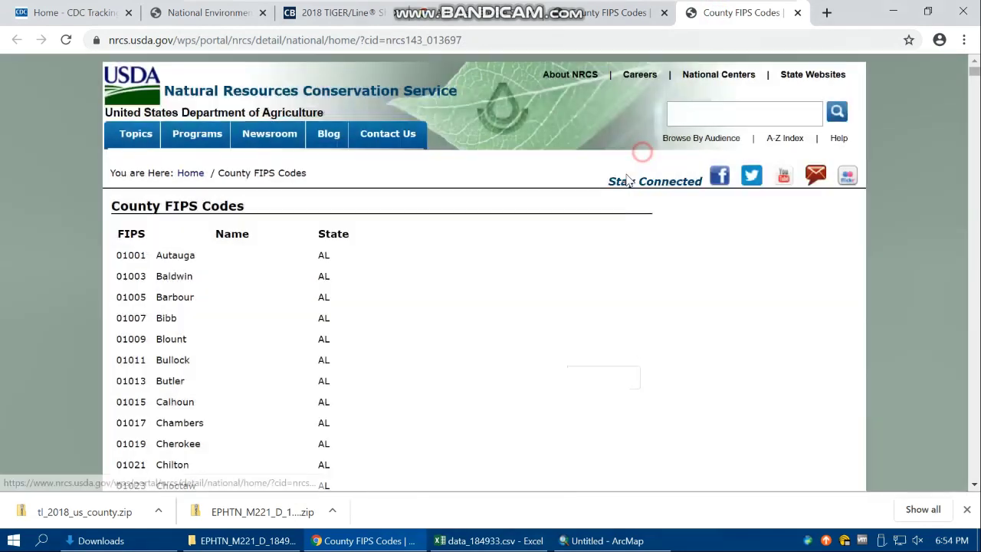
Step: Find "ada" in the NRCS county list and locate the FIPS code entry for Ada, ID
key("ctrl+f")
type("ada")
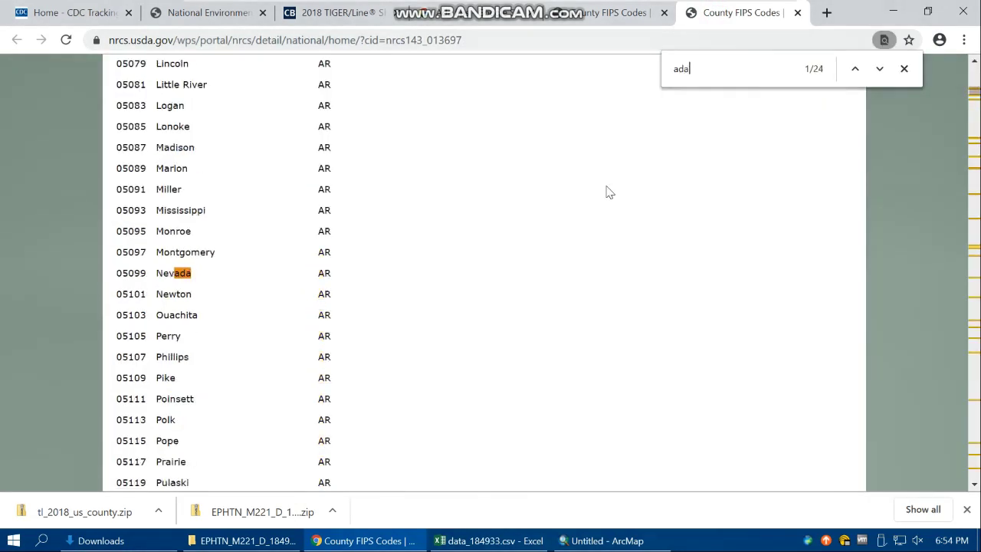
key("Return")
key("Return")
key("Return")
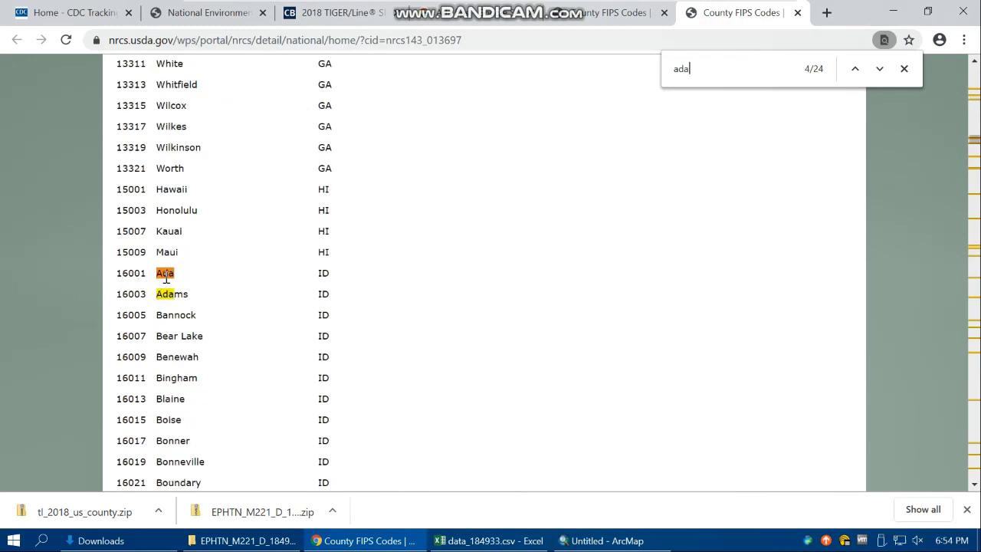
double_click(321, 274)
Step: Switch back to ArcMap, check the GEOID of the Ada record against the FIPS list, and close the county table
left_click(588, 542)
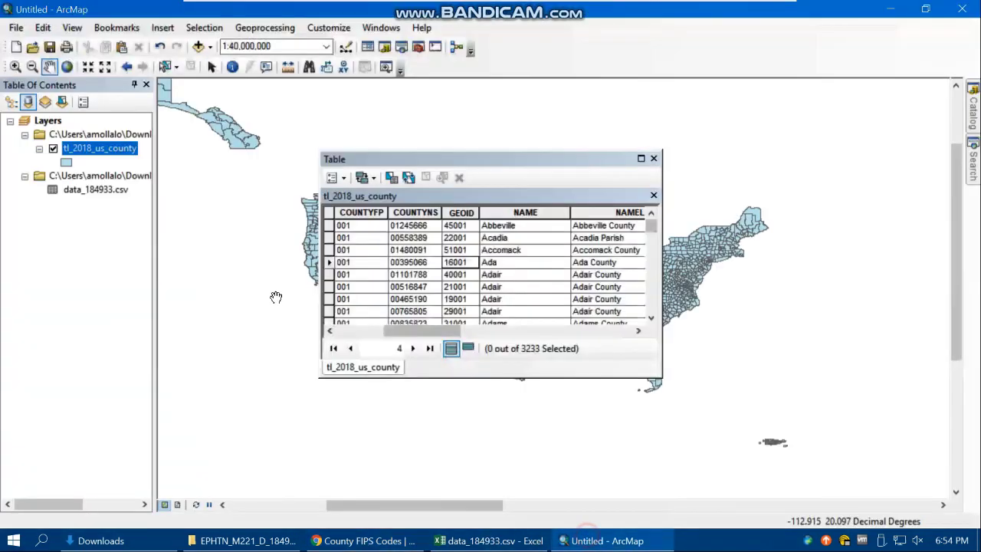
left_click(475, 263)
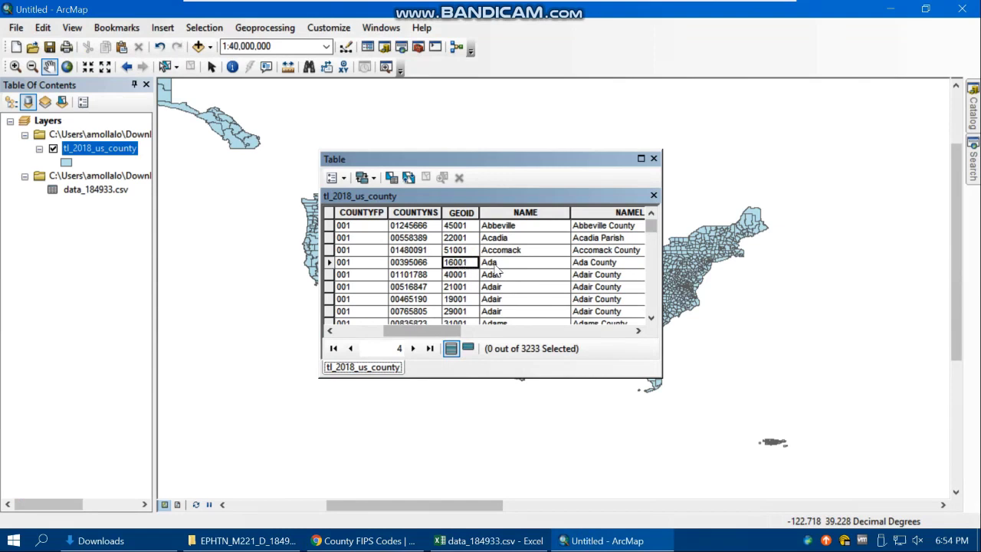
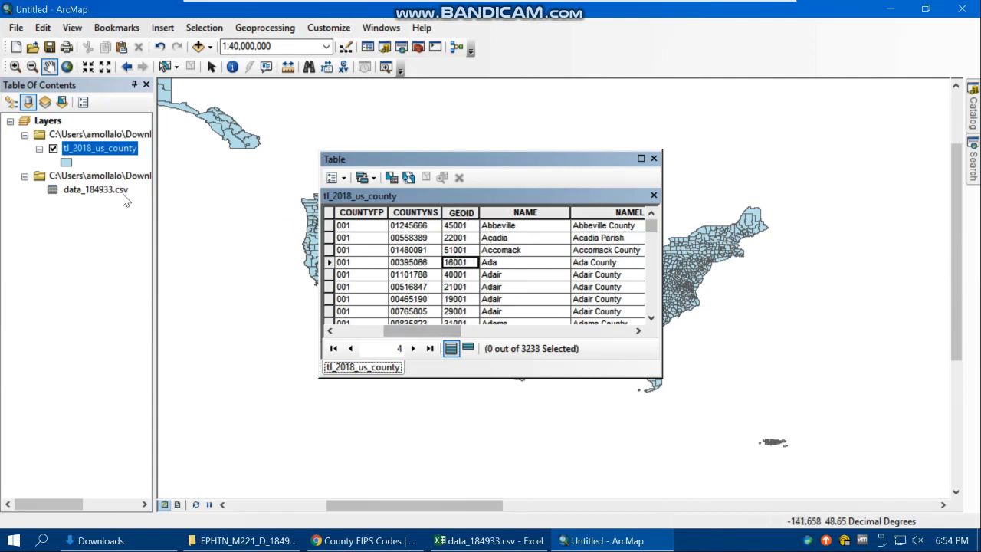
left_click(653, 158)
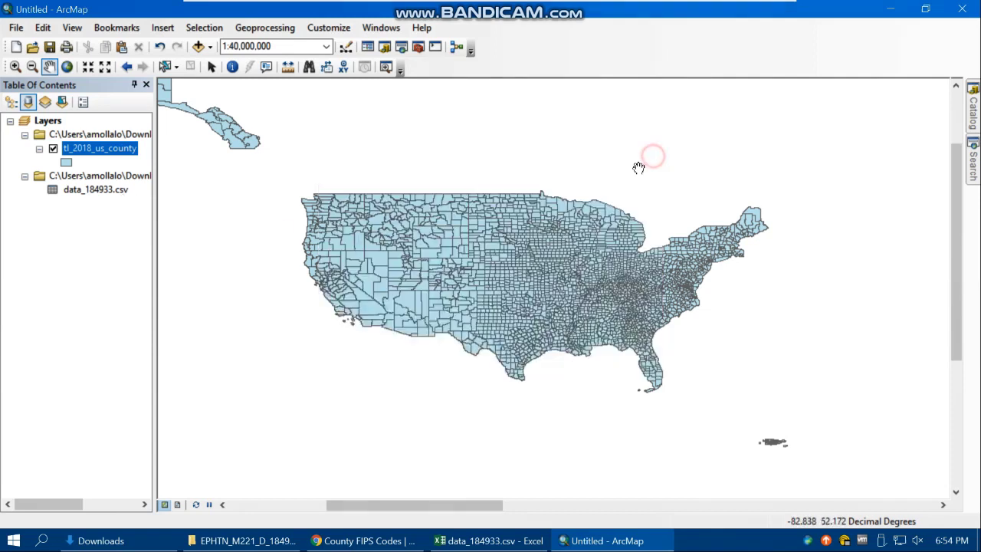
Step: Open the data_184933.csv table, sort it by County in ascending order, and check the countyFIPS value for Ada
right_click(101, 191)
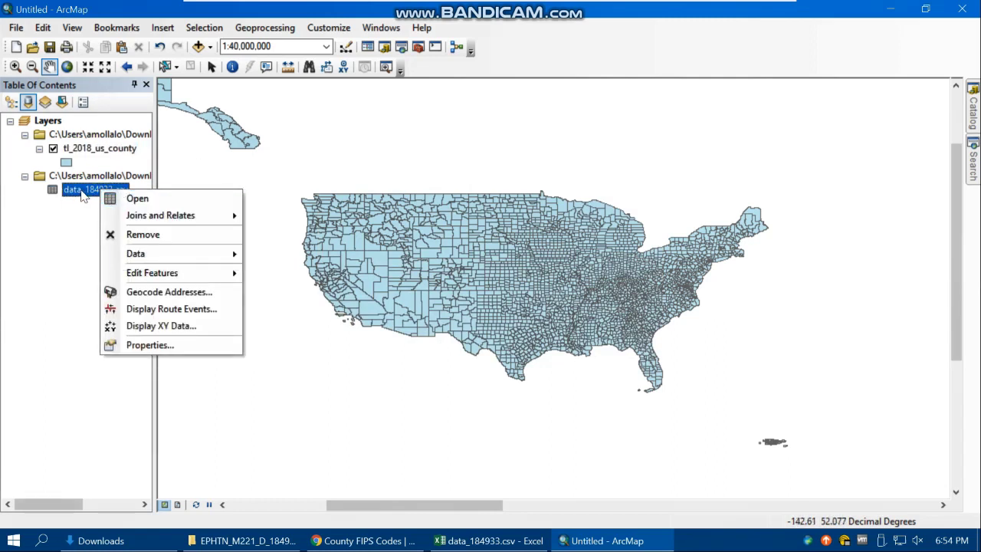
left_click(137, 199)
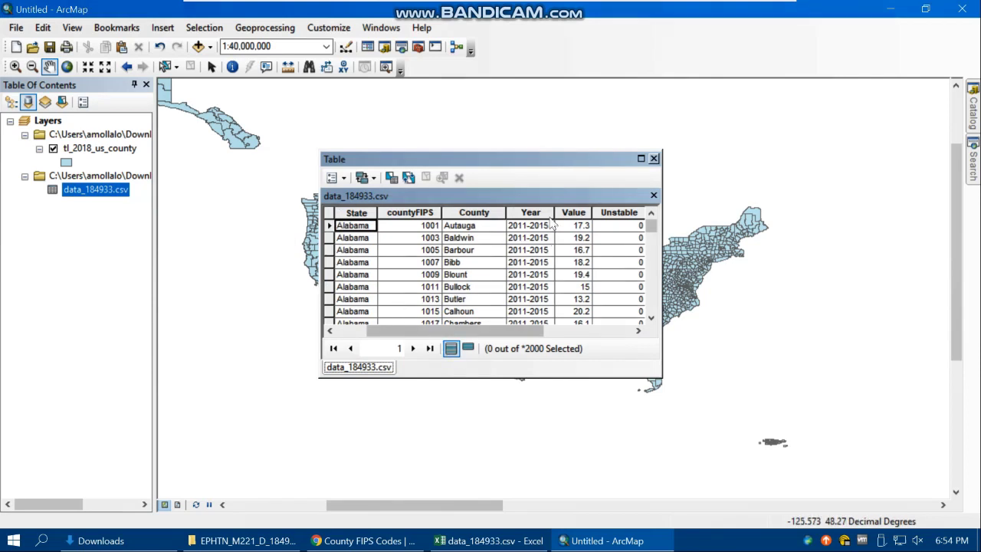
left_click_drag(513, 331, 476, 335)
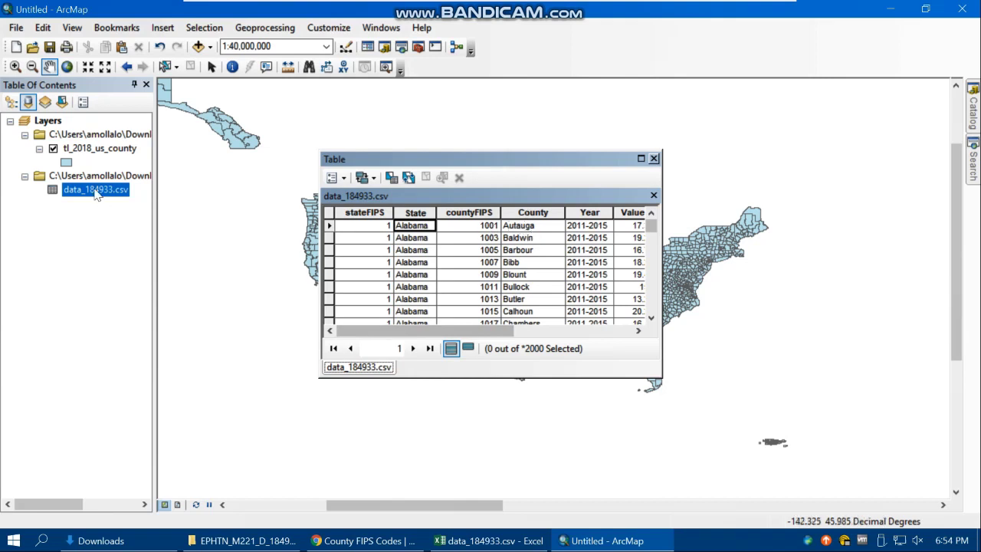
double_click(530, 214)
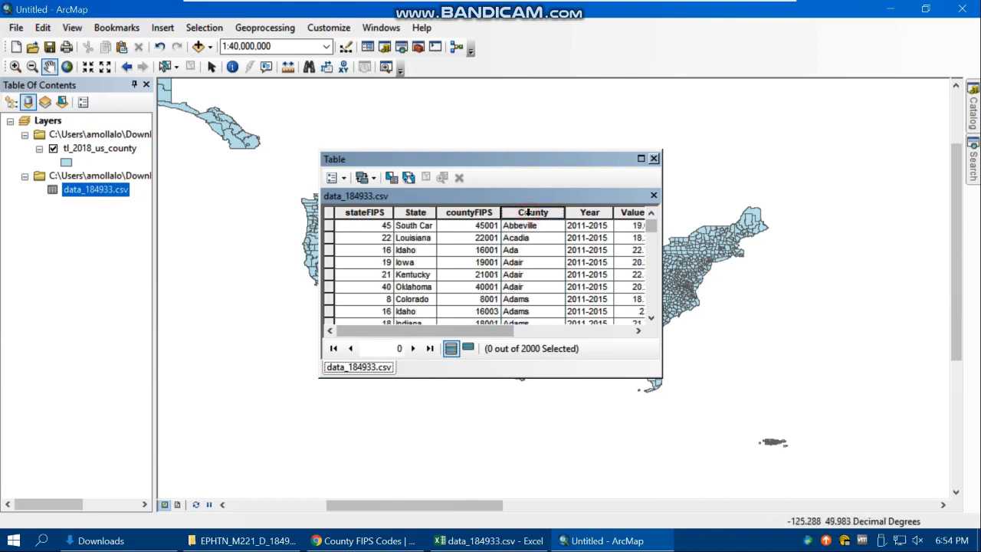
left_click(511, 250)
left_click(481, 250)
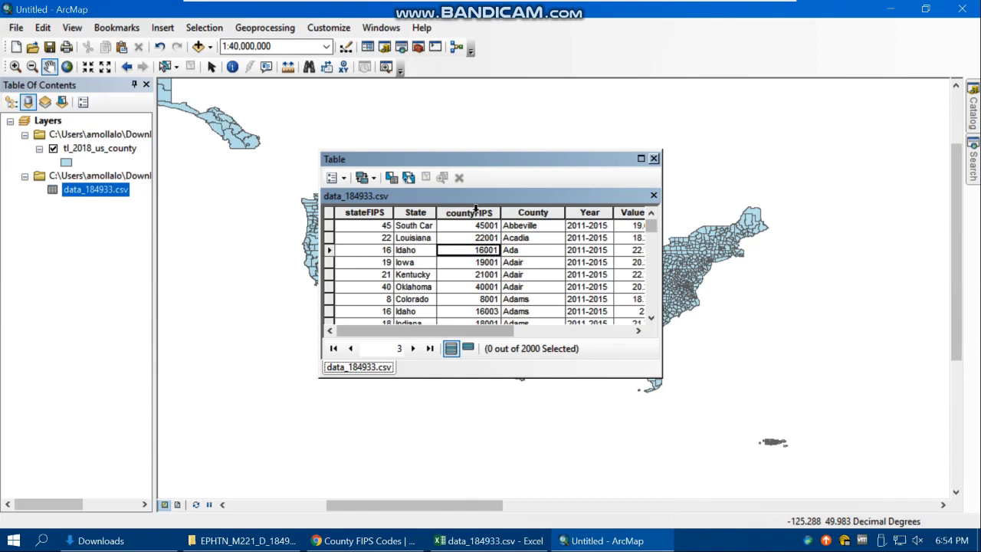
left_click(469, 214)
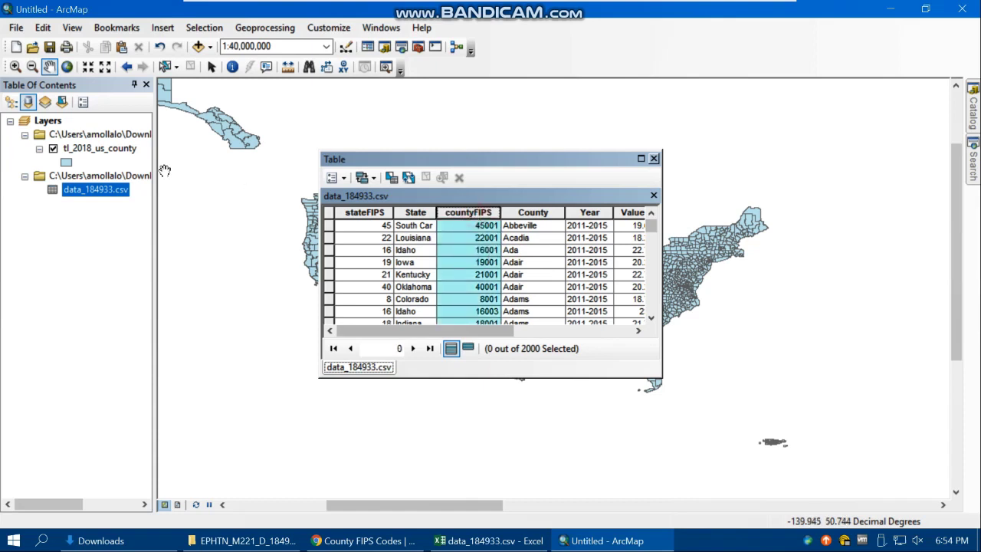
Step: Compare the GEOID field of tl_2018_us_county with the countyFIPS field of data_184933.csv, and close the table window
right_click(112, 151)
left_click(141, 197)
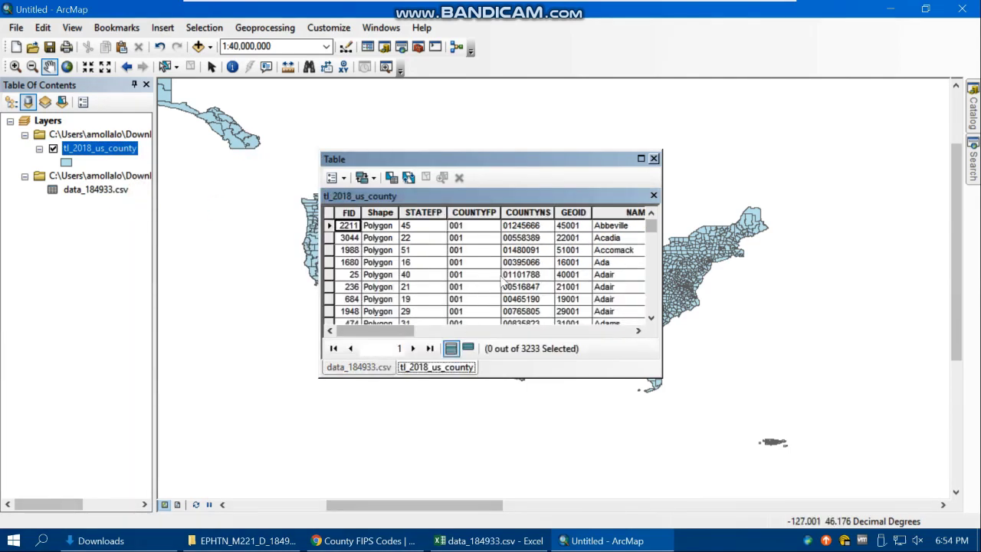
left_click(571, 212)
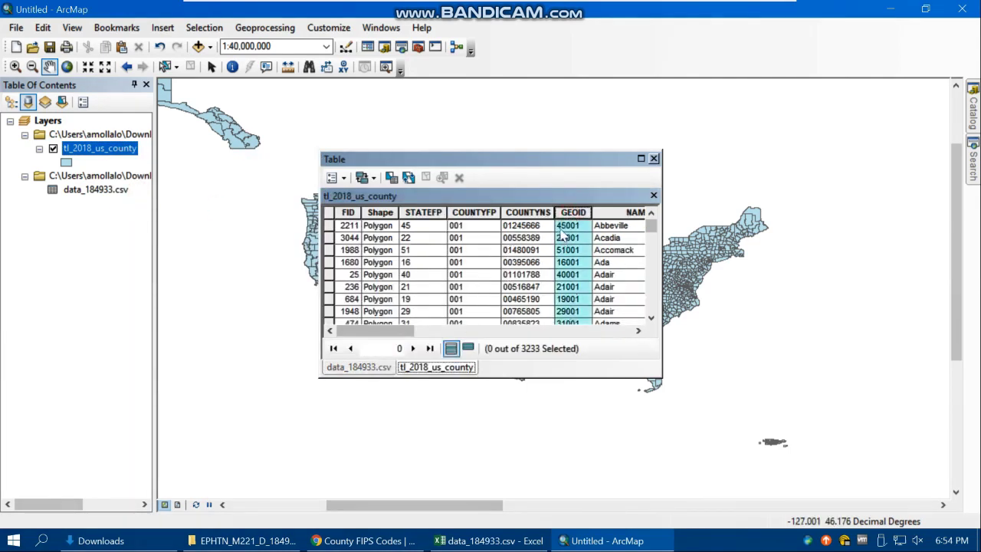
left_click_drag(391, 331, 352, 335)
left_click(368, 367)
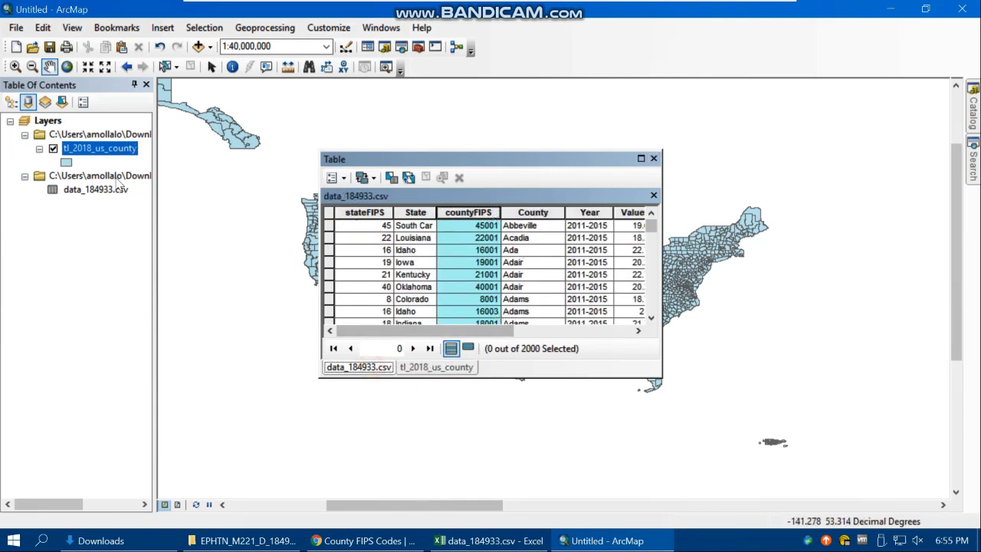
left_click(653, 158)
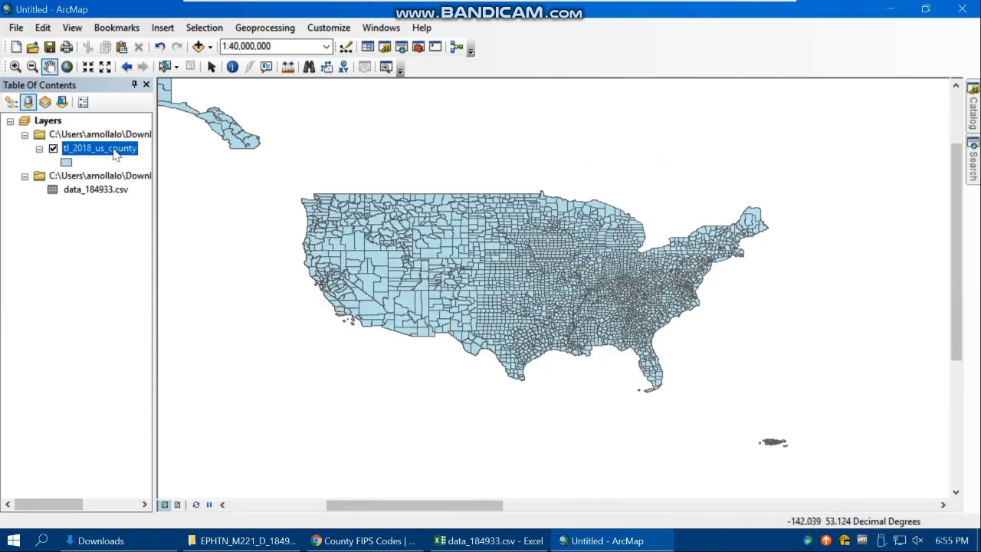
Step: Try to join data_184933.csv to the tl_2018_us_county layer on GEOID, looking for countyFIPS among the table's join fields
right_click(111, 150)
mouse_move(146, 210)
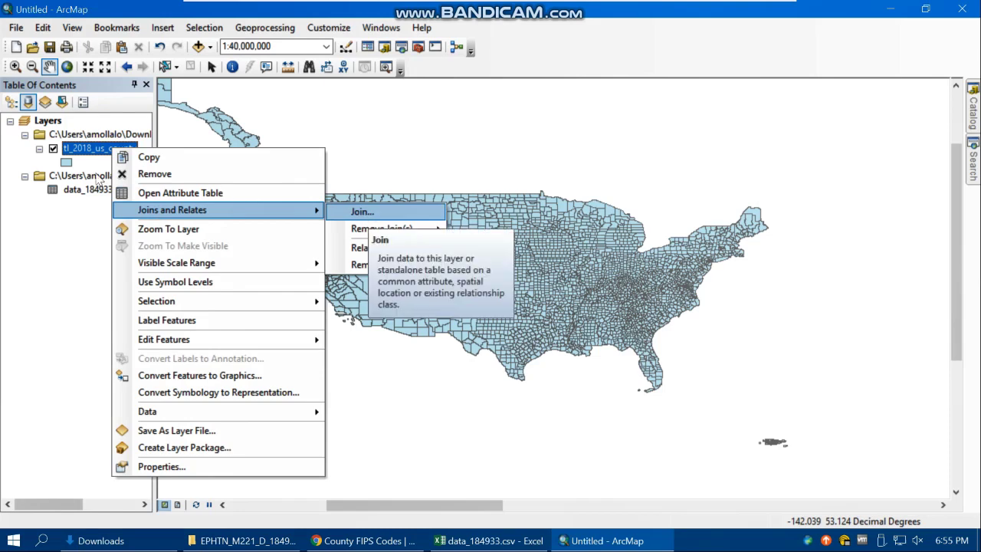
left_click(372, 214)
left_click(424, 162)
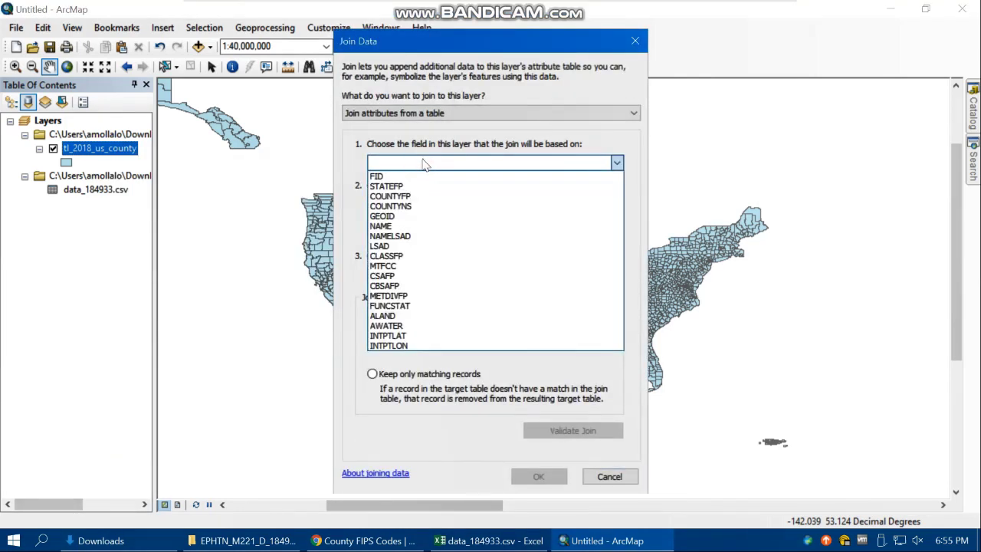
left_click(397, 217)
left_click(409, 213)
left_click(414, 222)
left_click(417, 276)
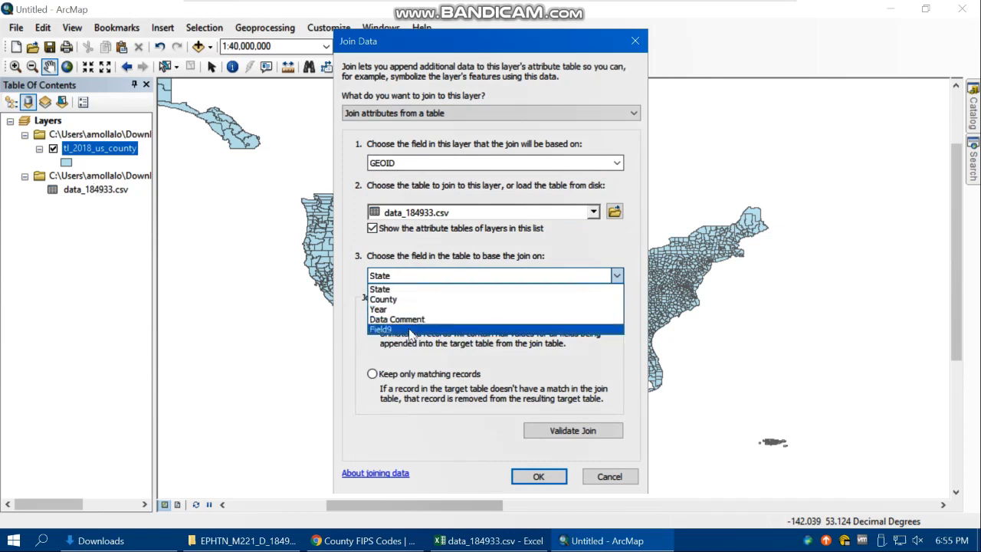
left_click(371, 253)
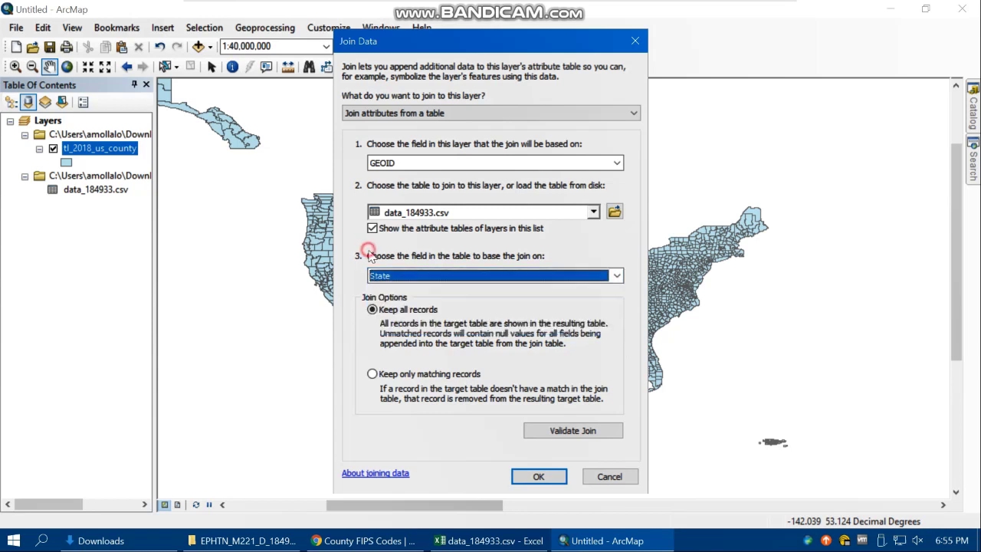
left_click(616, 481)
Step: Open the data_184933.csv table and check the data type of its countyFIPS field
right_click(87, 193)
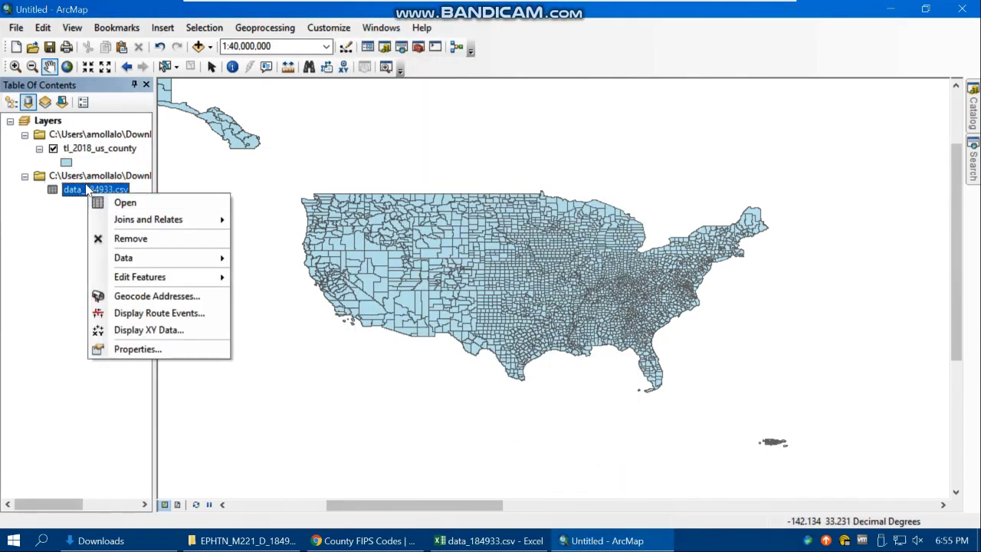
left_click(125, 203)
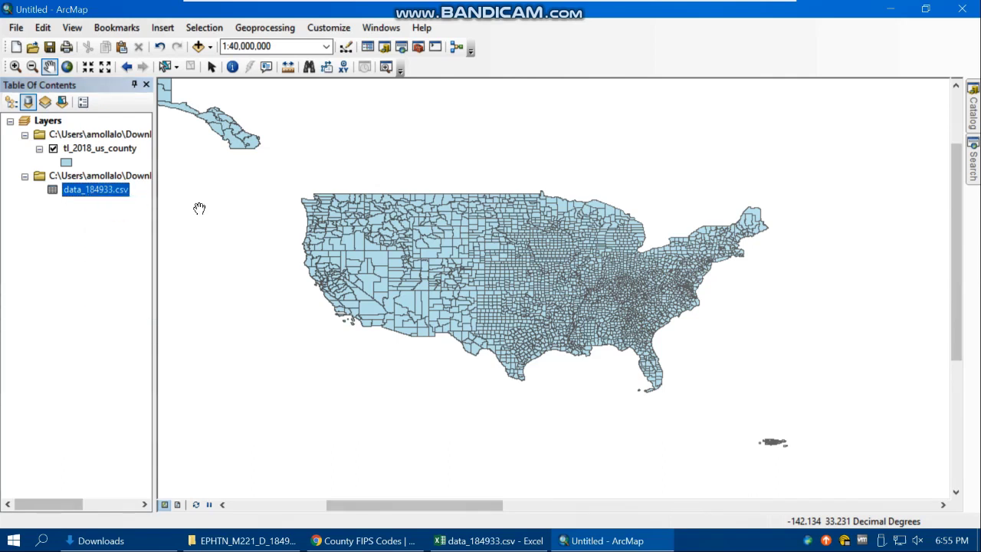
right_click(427, 212)
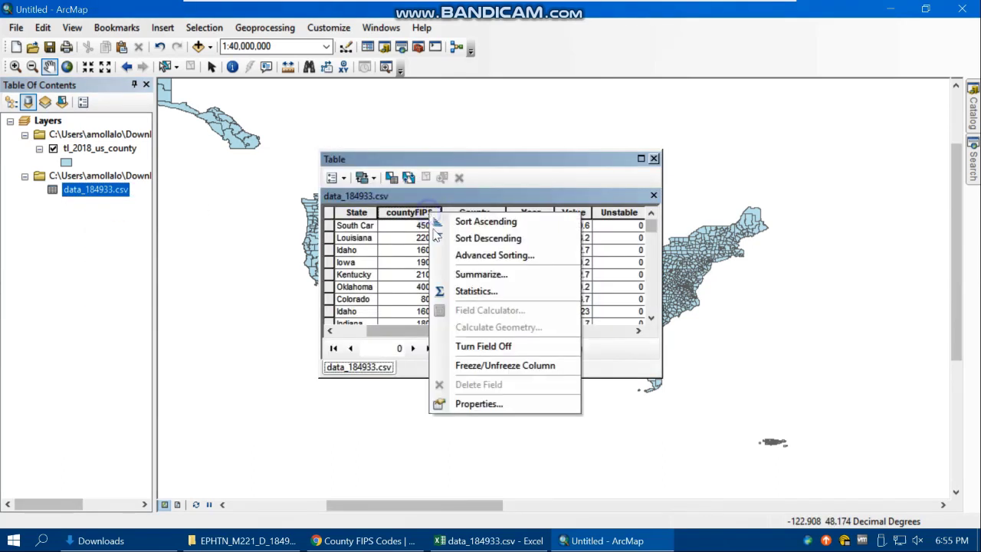
left_click(479, 406)
left_click(433, 175)
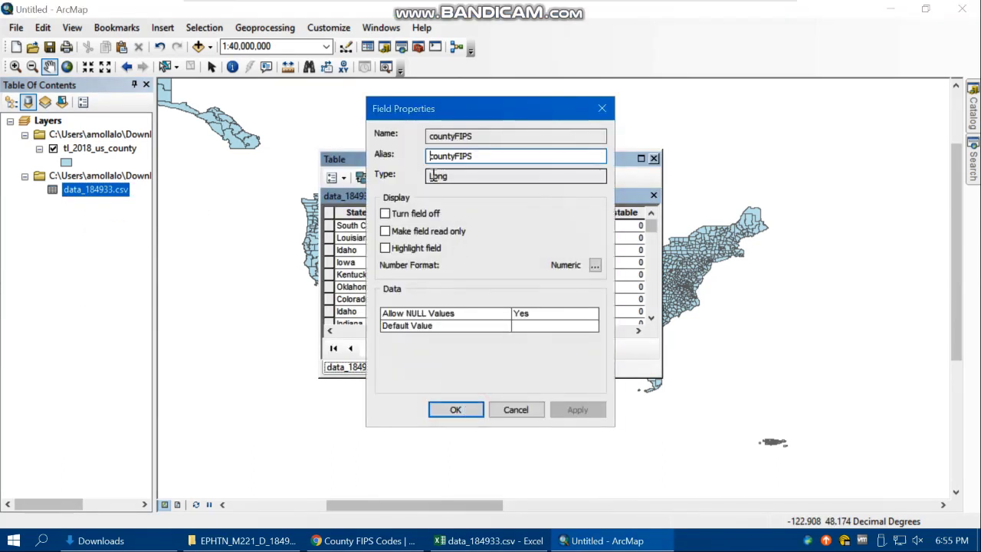
left_click(516, 409)
Step: Open the tl_2018_us_county attribute table, check the data type of its GEOID field, and close the table window
right_click(74, 149)
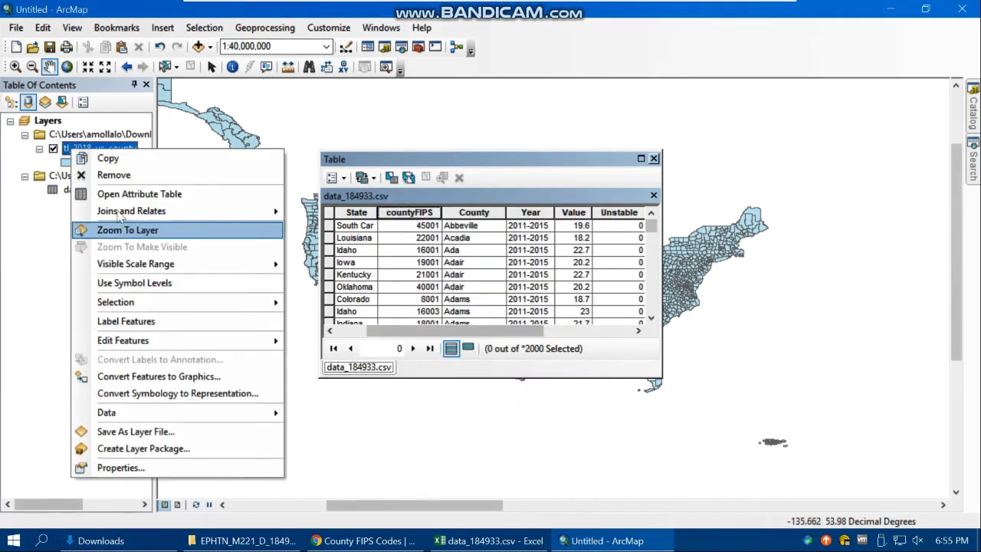
left_click(146, 194)
left_click(573, 212)
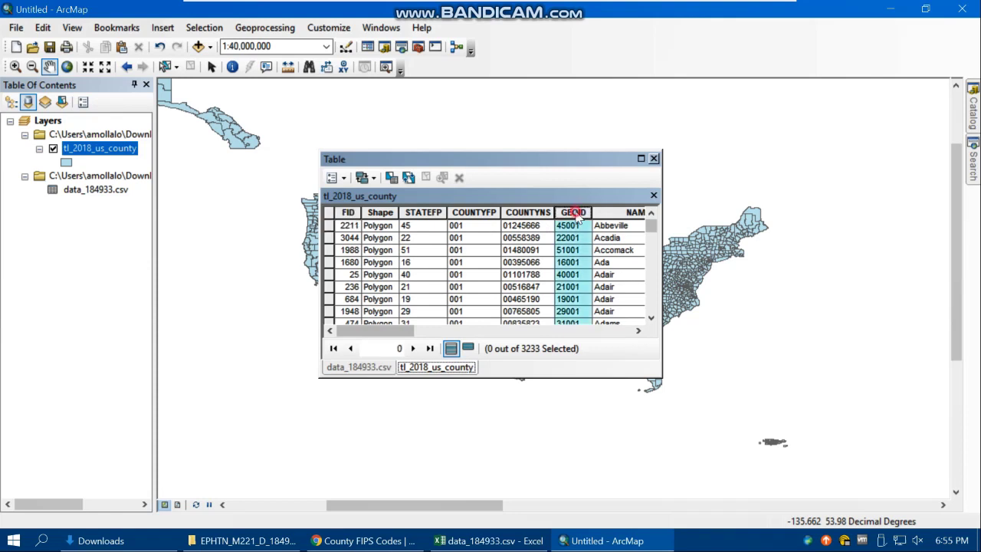
right_click(573, 212)
left_click(624, 403)
left_click(467, 176)
double_click(468, 176)
left_click(468, 176)
left_click_drag(468, 176, 428, 184)
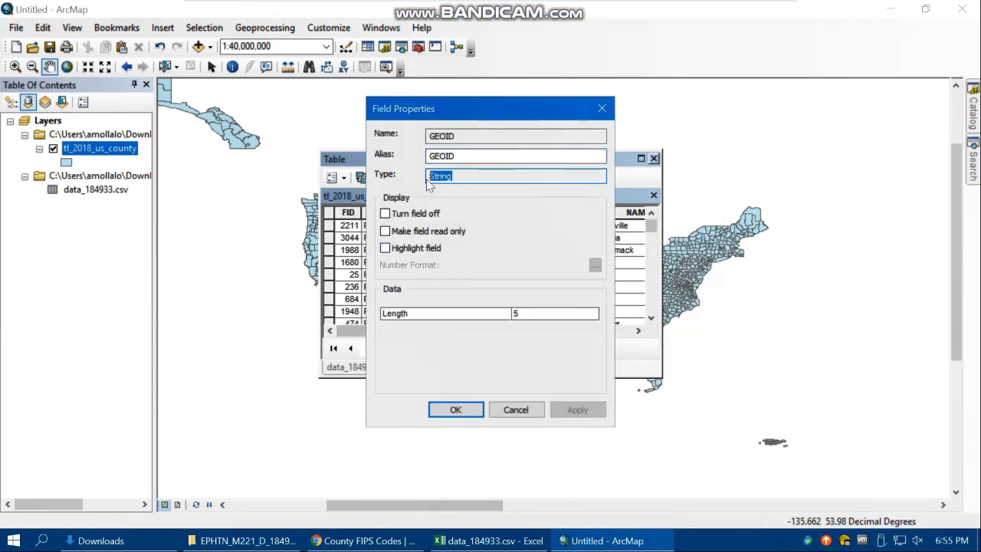
left_click(516, 409)
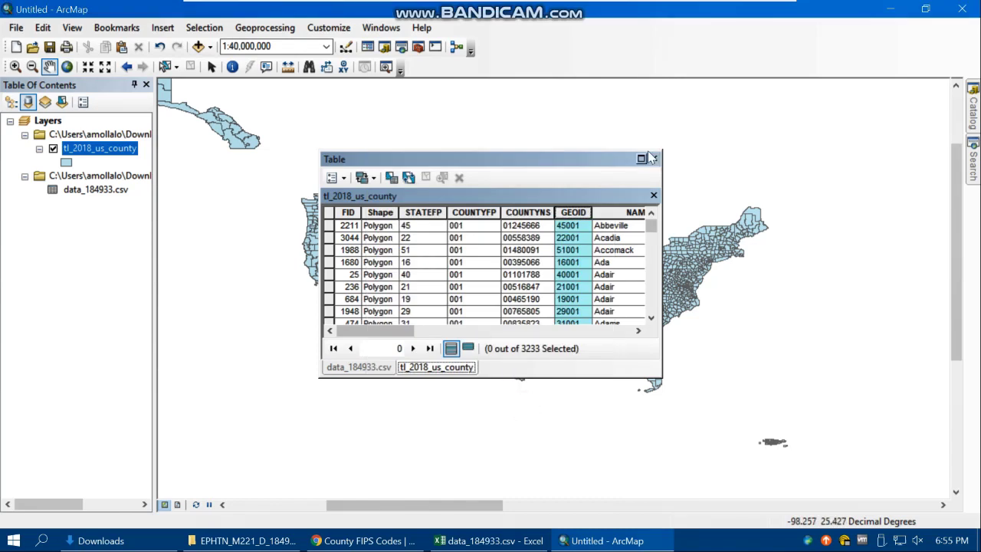
left_click(651, 156)
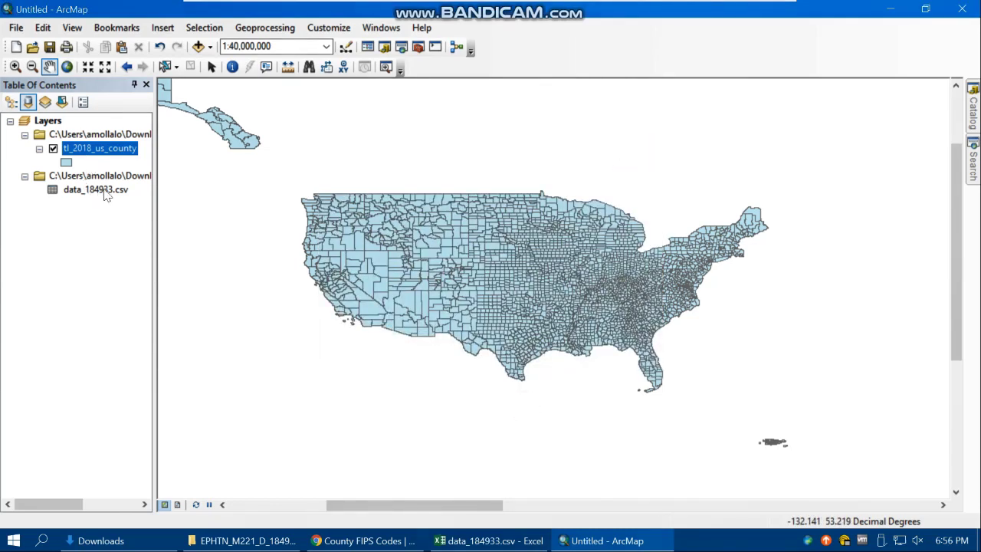
Step: Open the data_184933.csv table, check whether a new field can be added to it, and close the table window
right_click(106, 194)
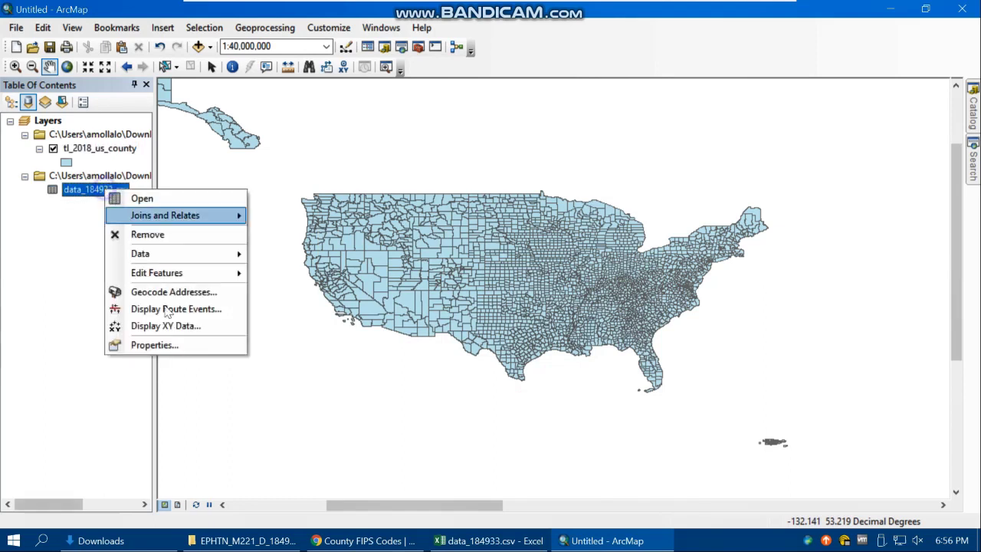
left_click(156, 201)
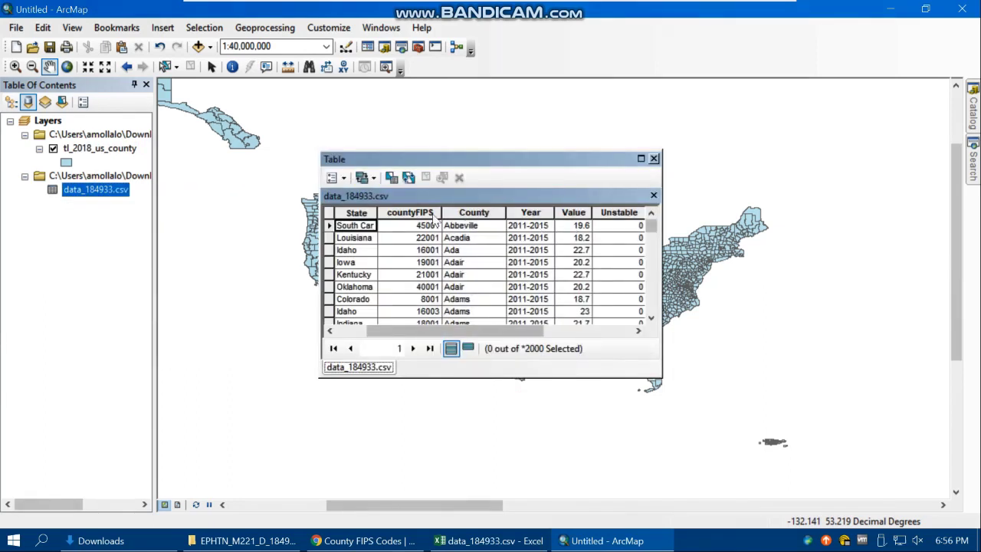
left_click(429, 214)
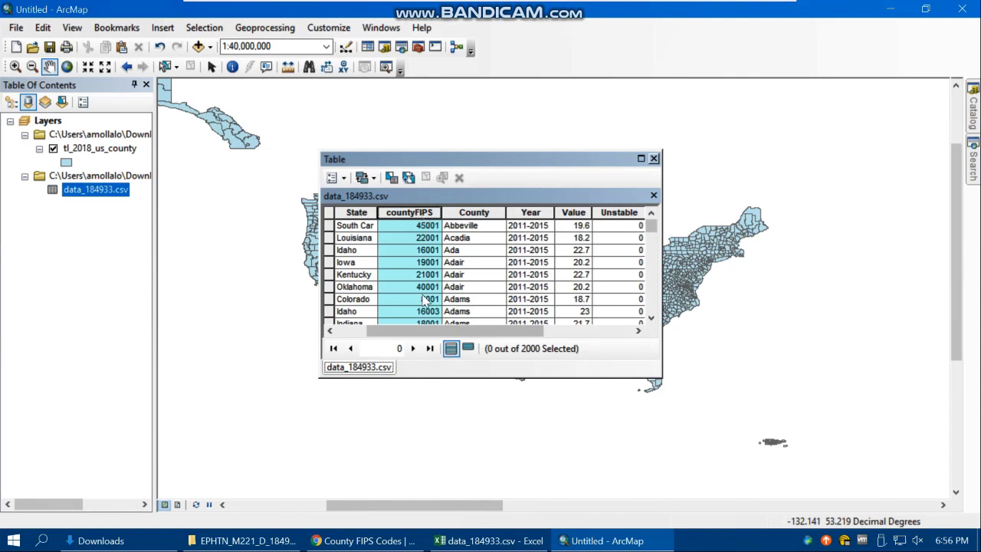
left_click_drag(436, 330, 609, 340)
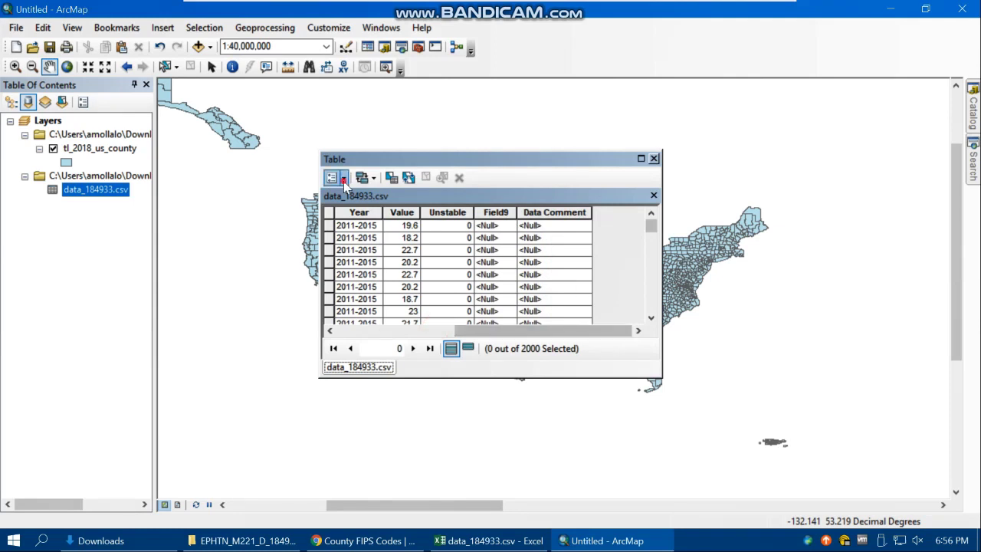
left_click(343, 179)
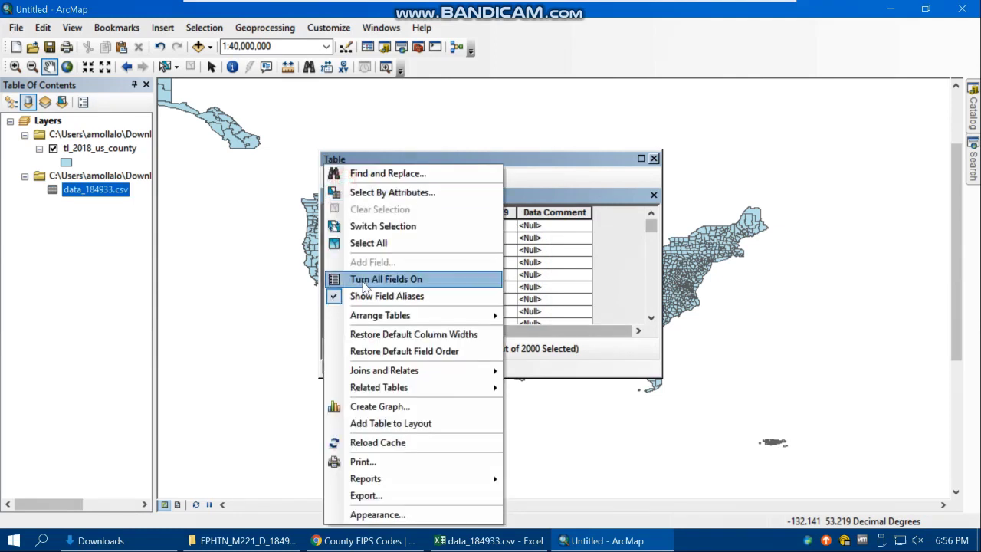
left_click(653, 159)
Step: Start exporting all records of data_184933.csv and choose the Downloads folder as the output location
right_click(104, 194)
mouse_move(147, 261)
left_click(285, 280)
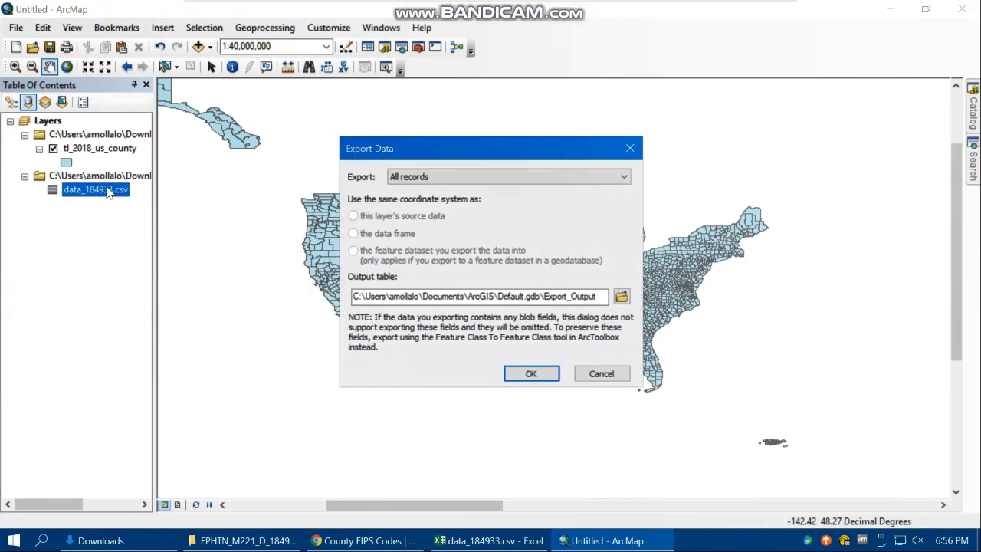
left_click(622, 295)
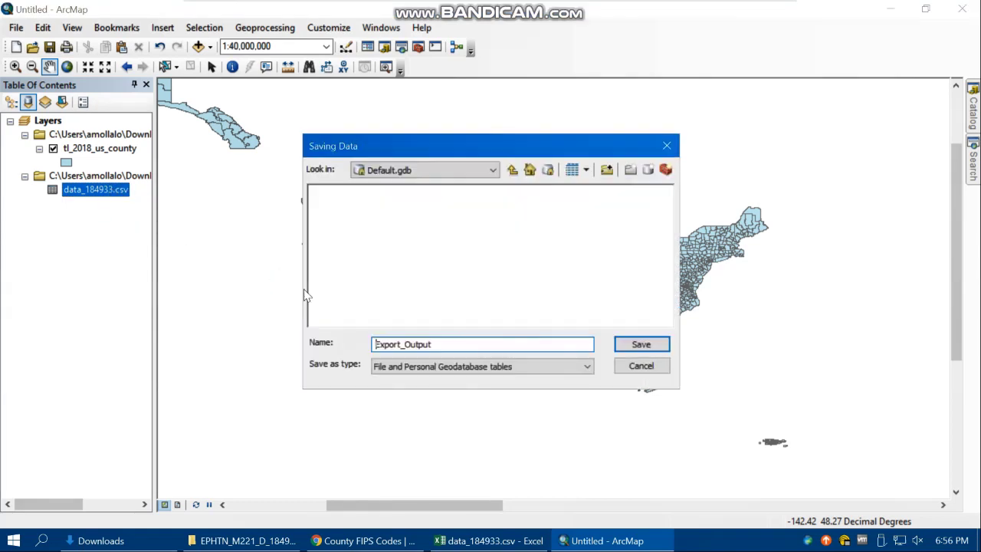
left_click(410, 170)
left_click(426, 219)
Step: Name the output cancer, save it as a dBASE Table, run the export, and add the exported table to the map
left_click(447, 346)
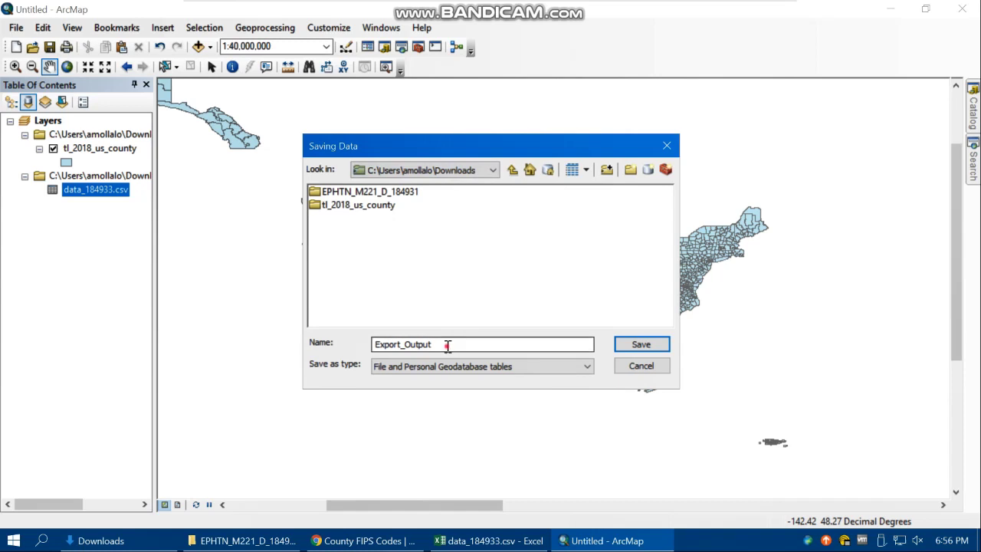
double_click(447, 345)
type("cancer")
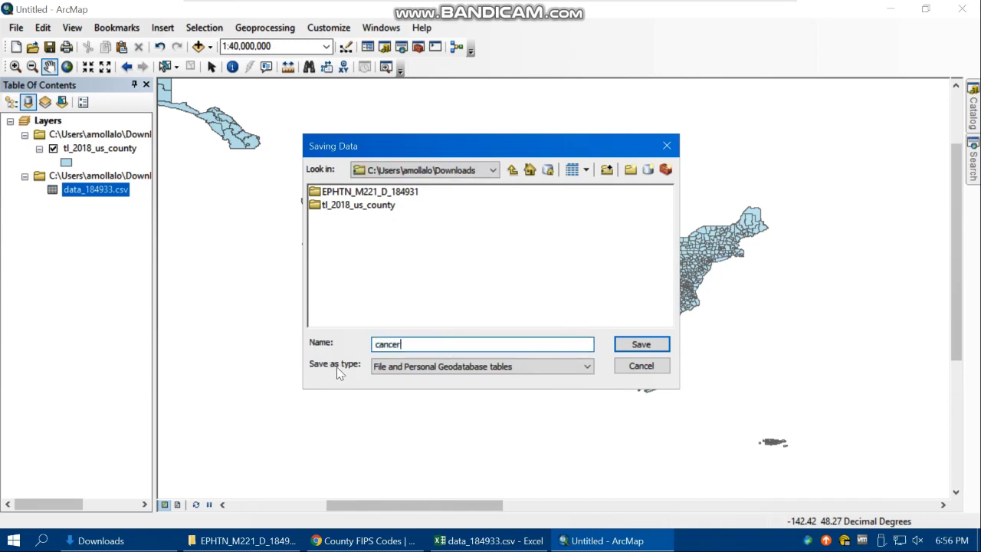
left_click(391, 366)
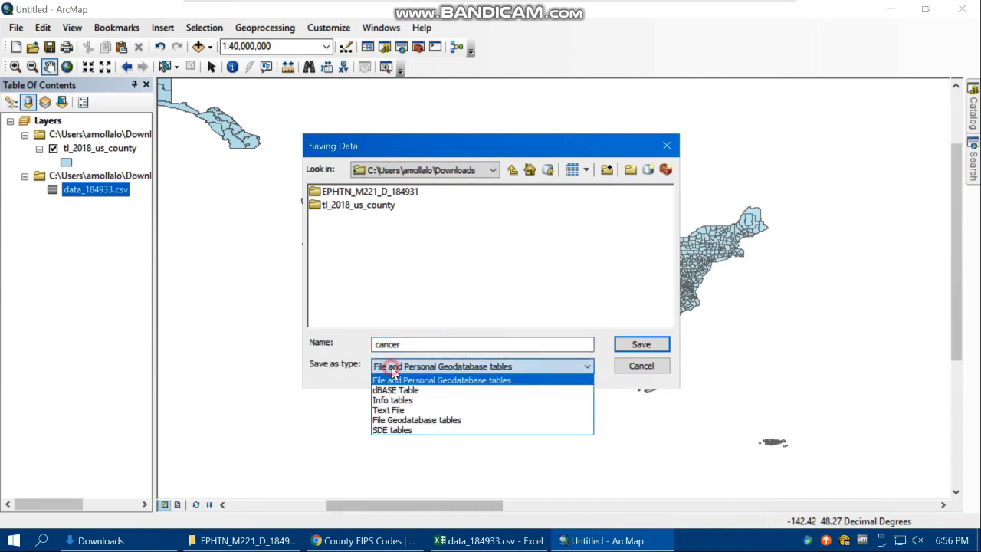
left_click(413, 394)
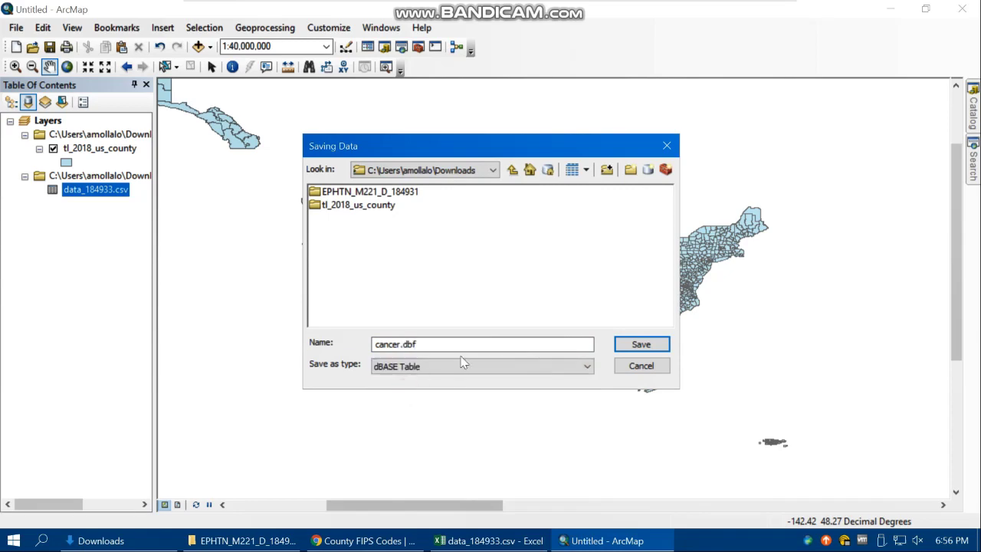
left_click(639, 345)
left_click(528, 374)
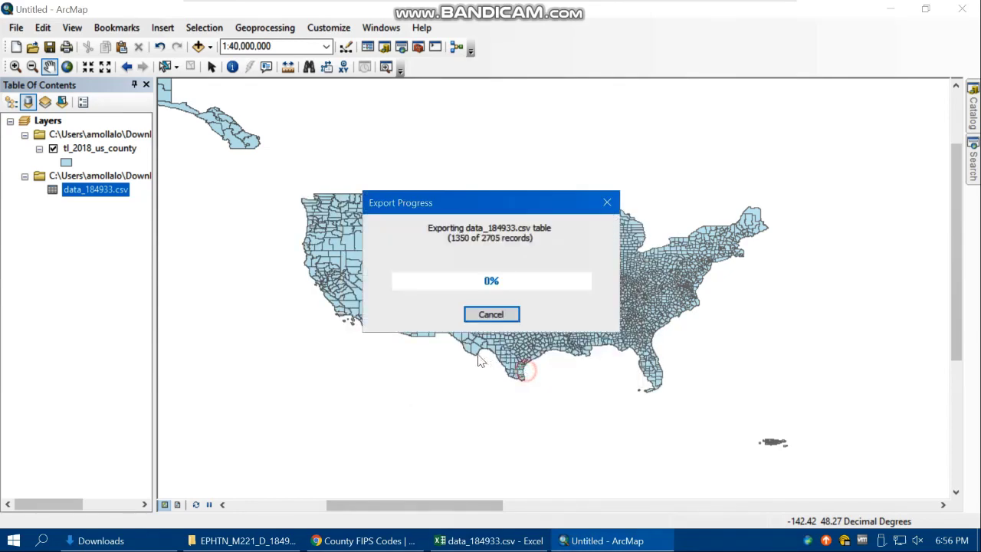
left_click(537, 331)
Step: Open the cancer table and add a field named FIPS of type Text
left_click(79, 218)
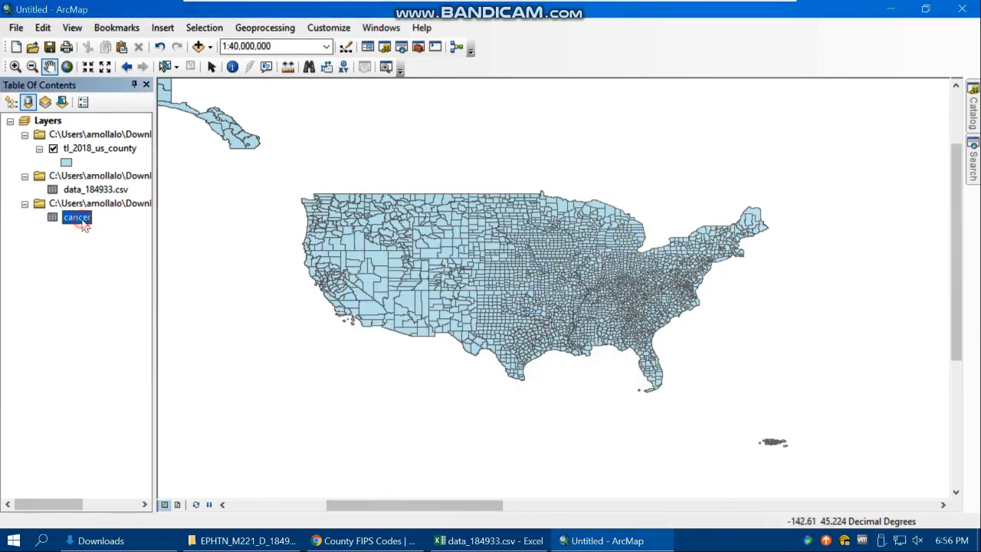
right_click(60, 221)
left_click(103, 223)
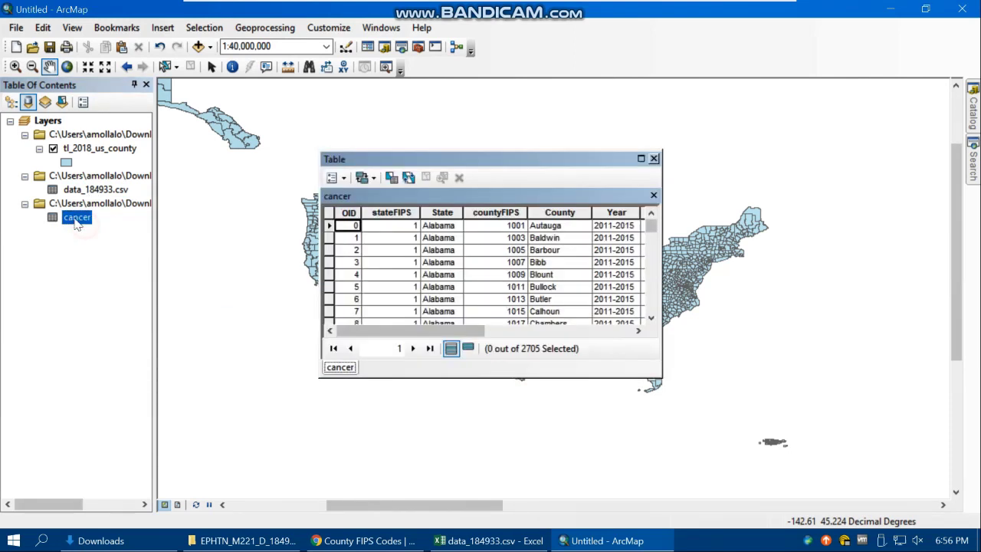
left_click(335, 177)
left_click(499, 157)
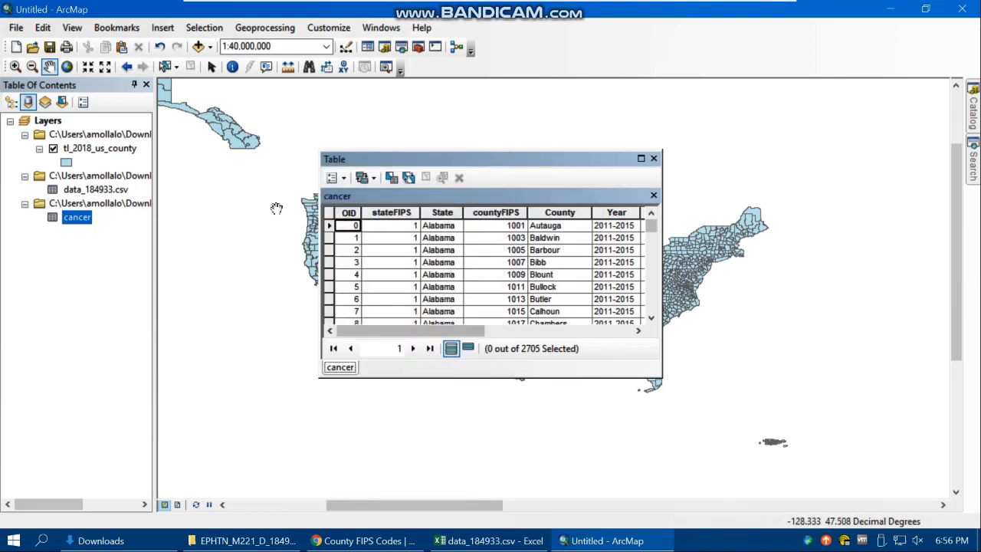
left_click(344, 179)
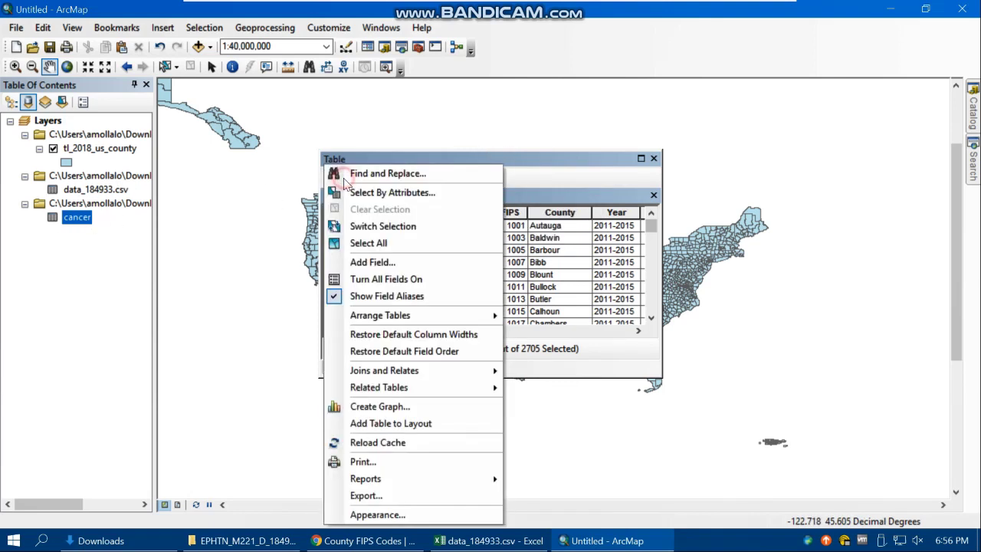
left_click(373, 263)
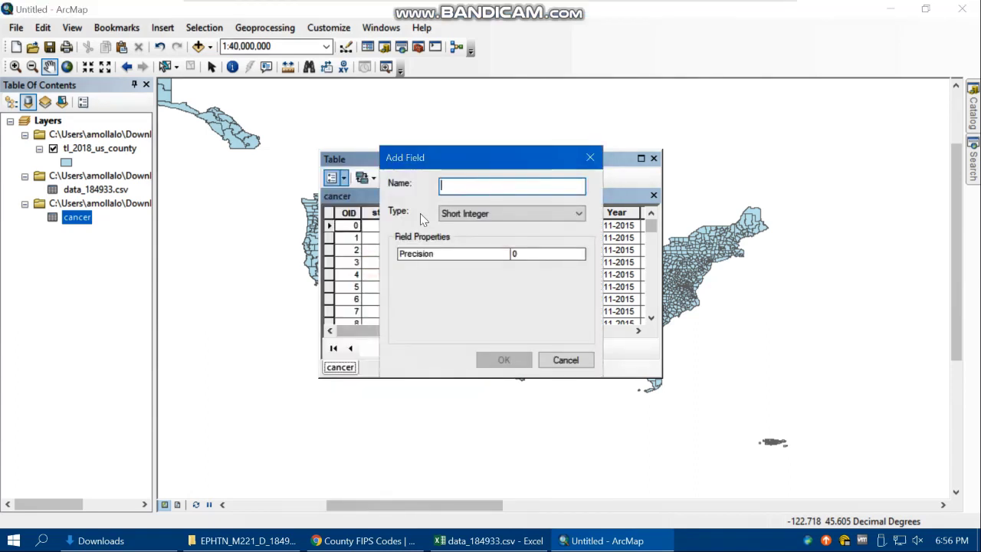
type("FIPS")
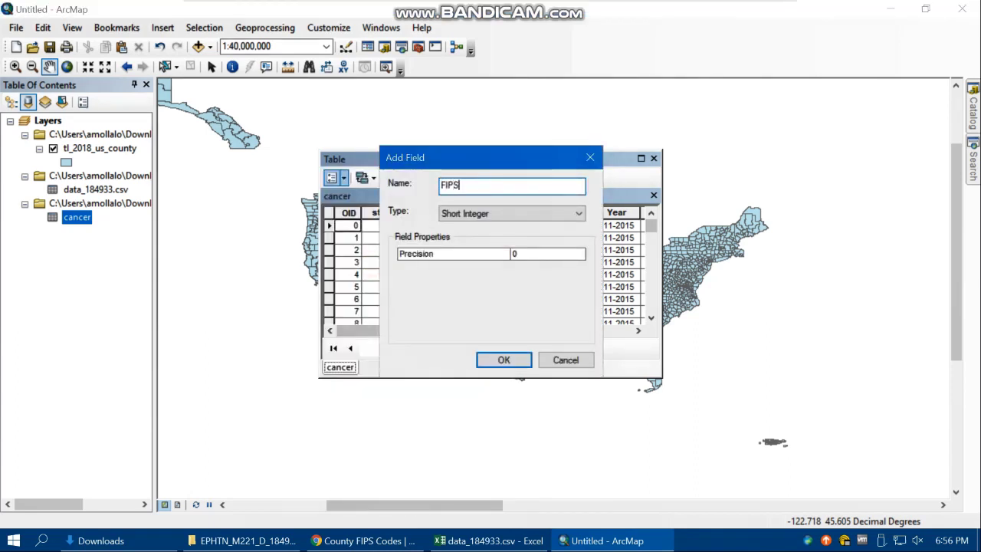
left_click_drag(459, 157, 327, 174)
left_click(422, 230)
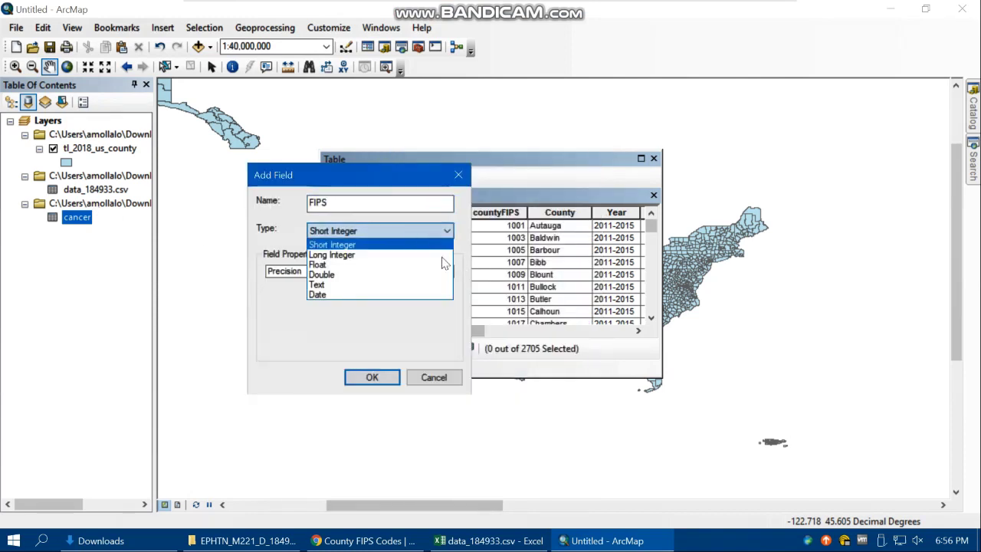
left_click(329, 284)
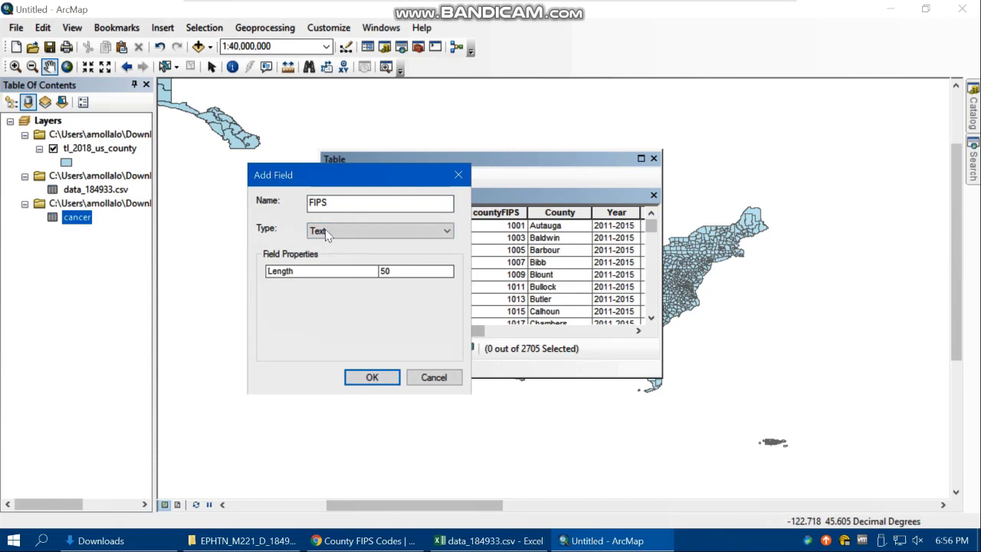
left_click(372, 377)
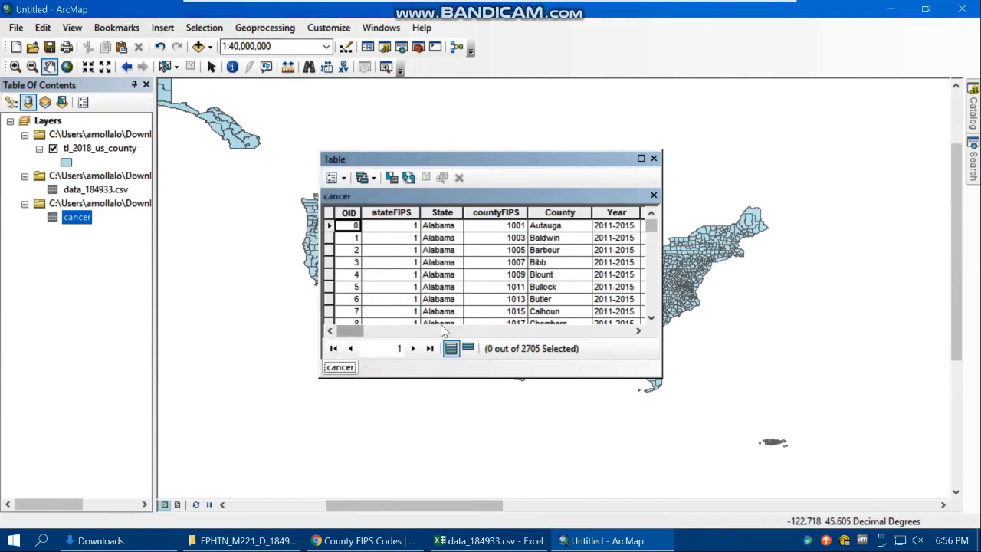
Step: Fill the FIPS field of the cancer table with the Field Calculator, using the expression [countyFIPS]
left_click_drag(353, 333, 624, 332)
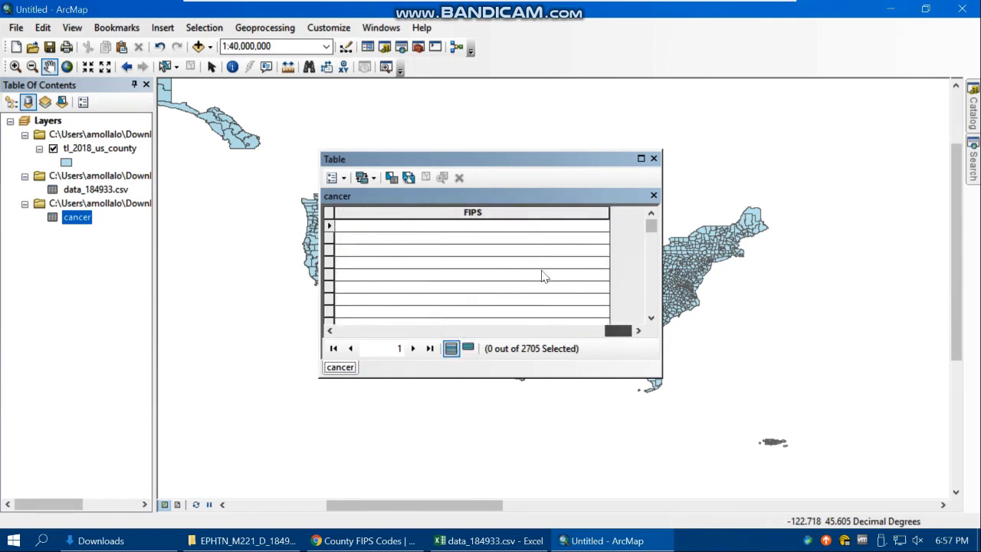
left_click(481, 213)
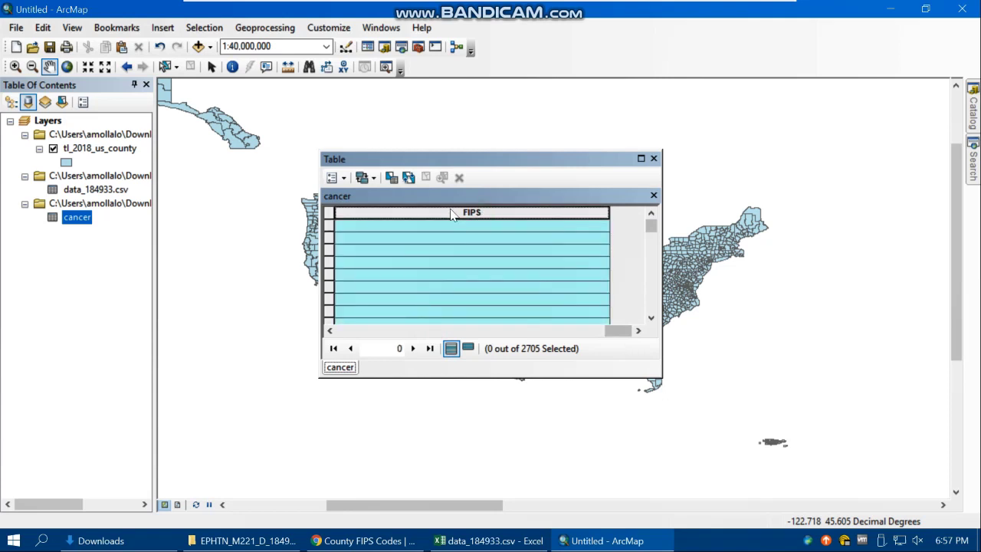
right_click(452, 214)
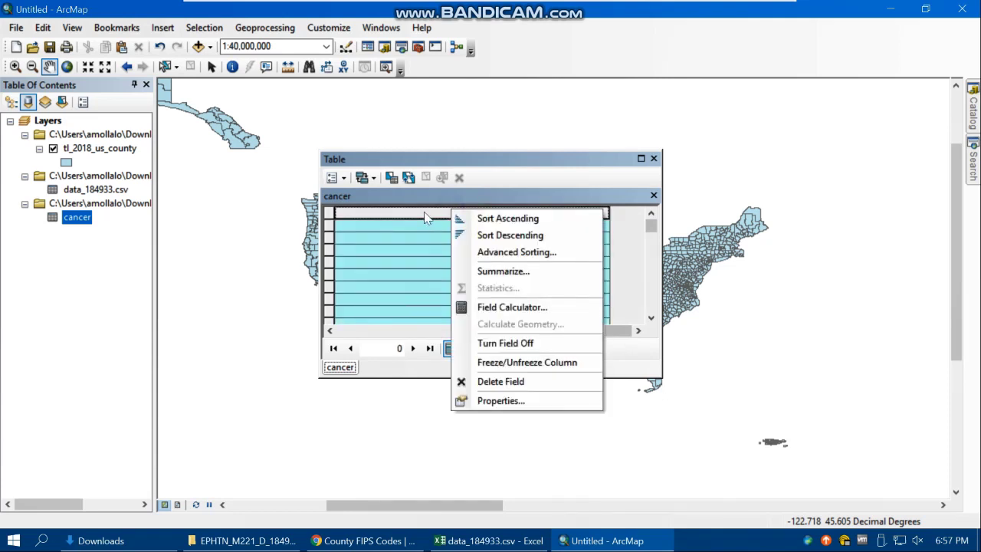
left_click(502, 307)
left_click(452, 301)
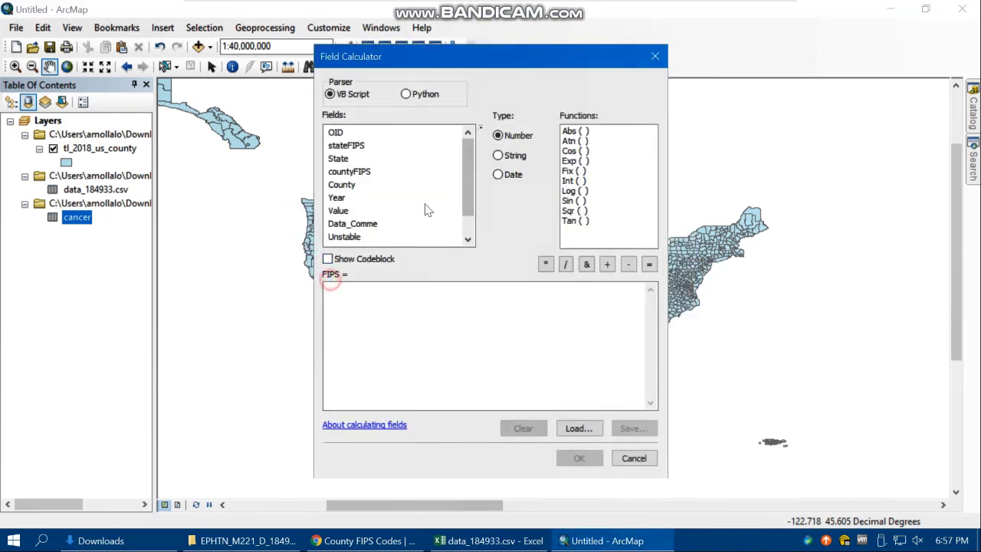
double_click(354, 173)
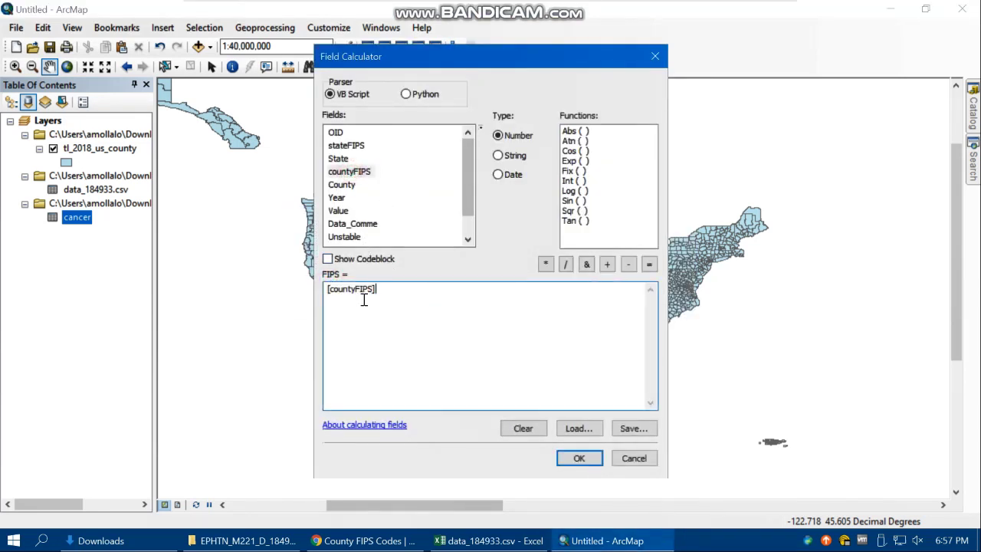
left_click(579, 457)
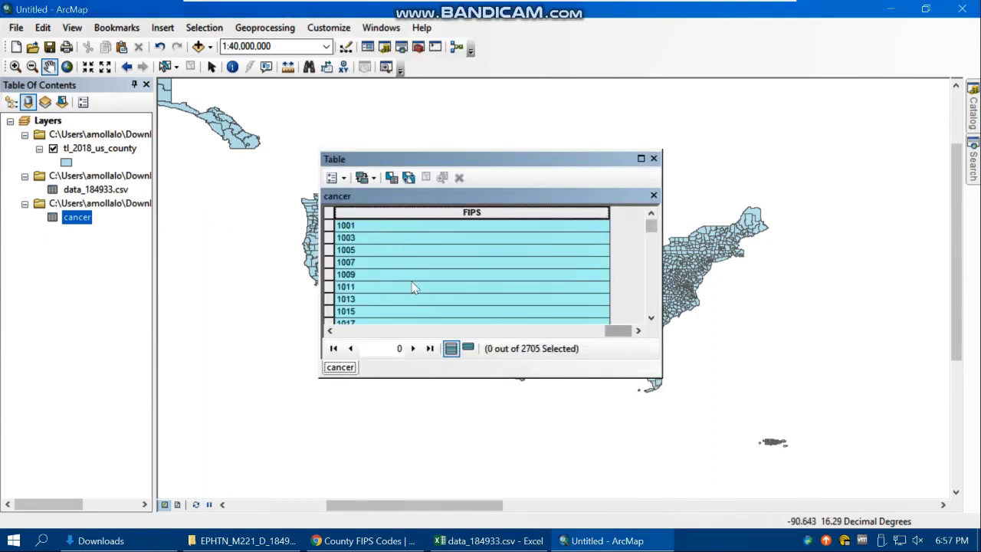
Step: Narrow the FIPS column of the cancer table and compare its values with the countyFIPS field
left_click(613, 333)
left_click_drag(613, 335, 636, 336)
left_click(426, 225)
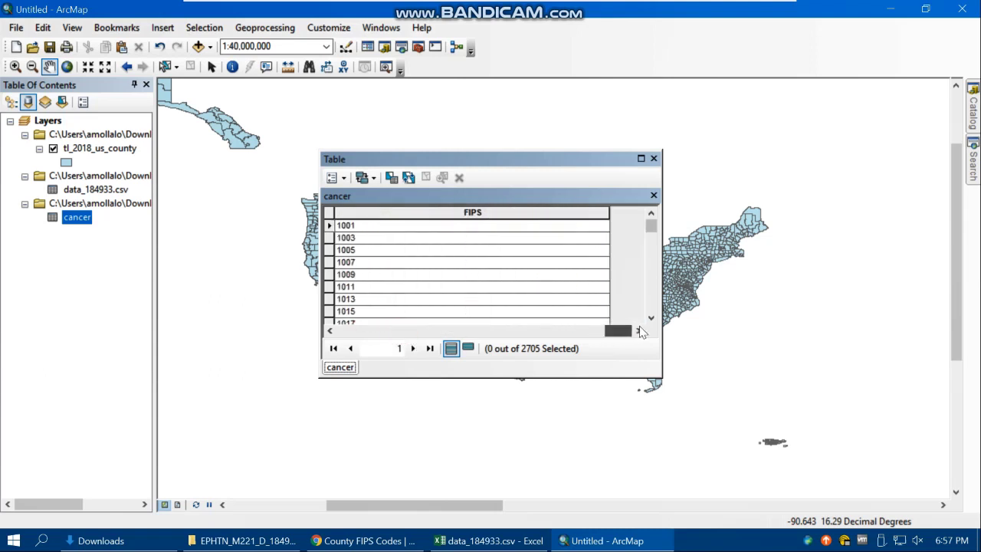
left_click_drag(606, 212, 517, 213)
left_click_drag(560, 337, 399, 335)
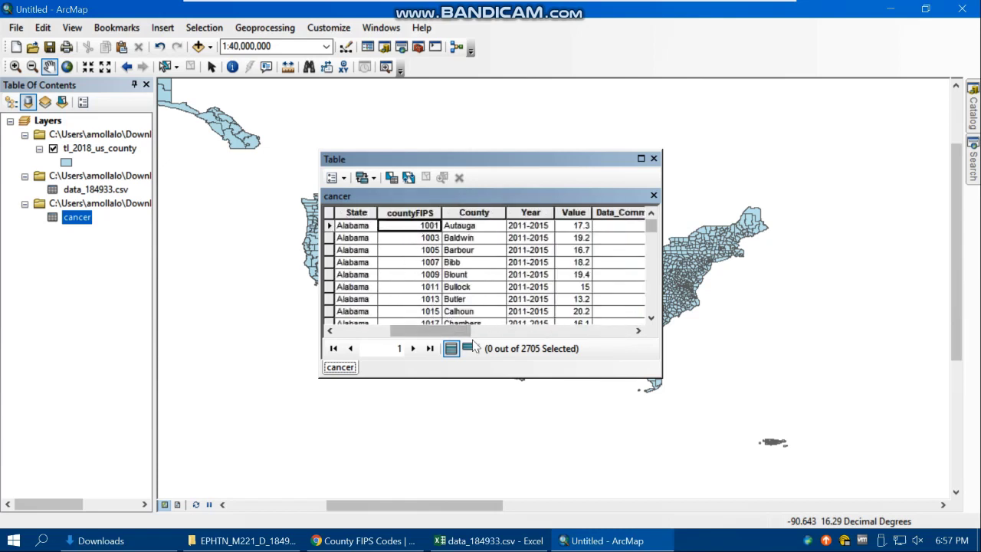
left_click_drag(433, 330, 622, 335)
Step: Check the data type of the FIPS field in its properties and close the cancer table
right_click(524, 214)
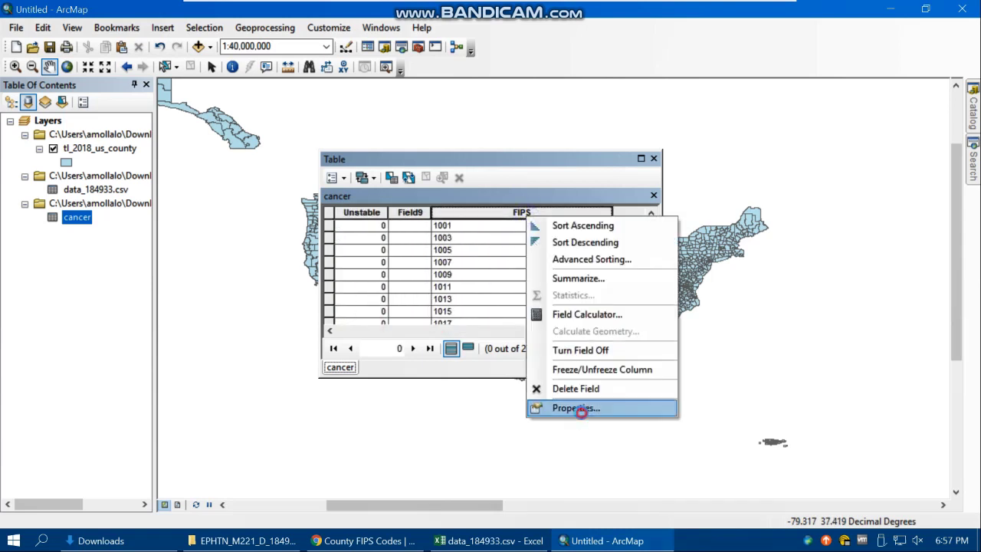
left_click(580, 410)
left_click(454, 177)
double_click(458, 177)
left_click(600, 109)
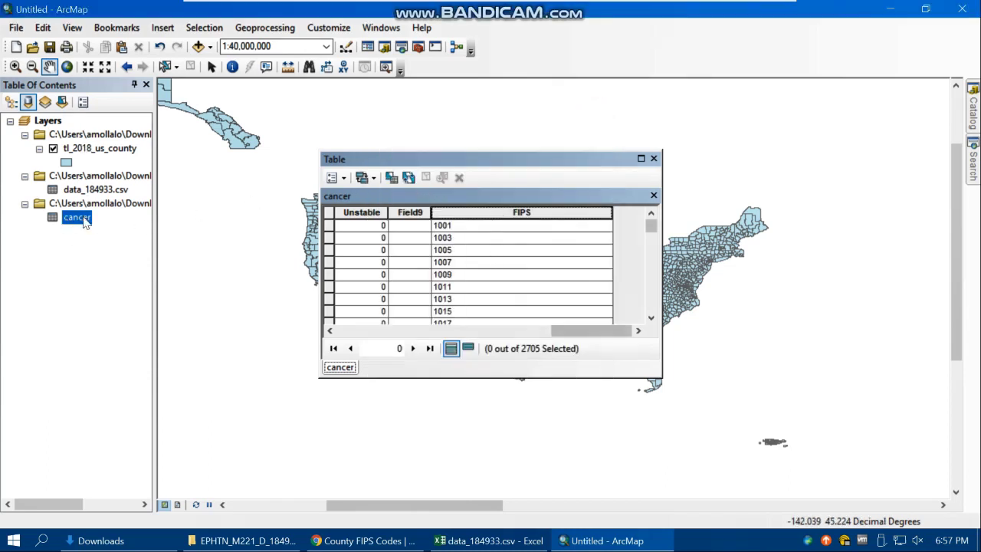
left_click(654, 158)
Step: Set up an attribute join on tl_2018_us_county from its GEOID field to the FIPS field of the cancer table
right_click(94, 151)
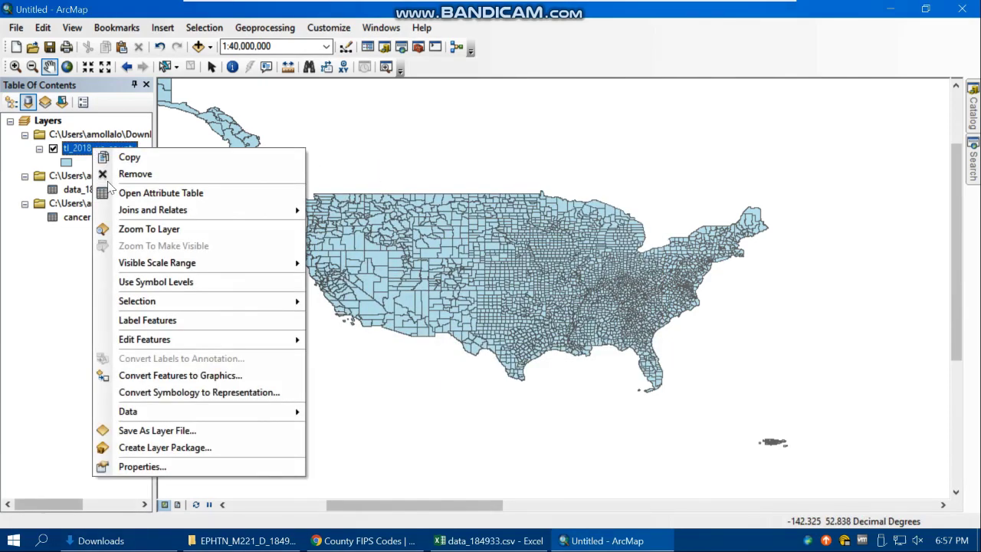
mouse_move(152, 217)
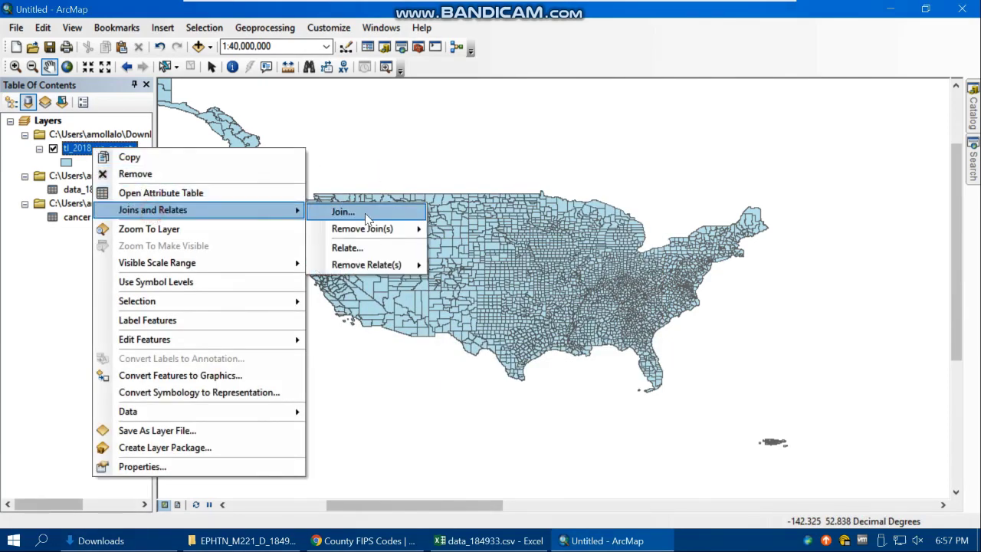
left_click(342, 211)
left_click(530, 164)
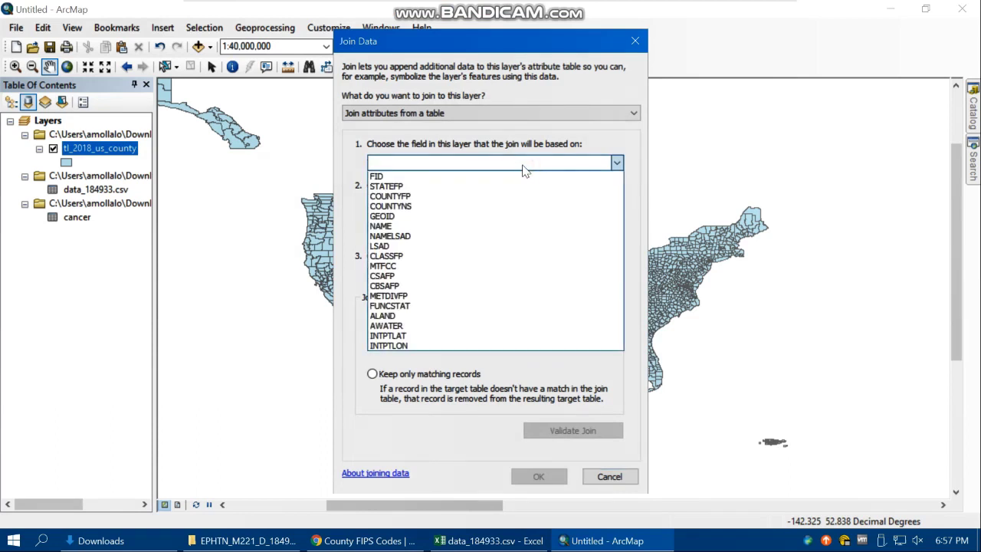
left_click(381, 216)
left_click(448, 214)
left_click(415, 242)
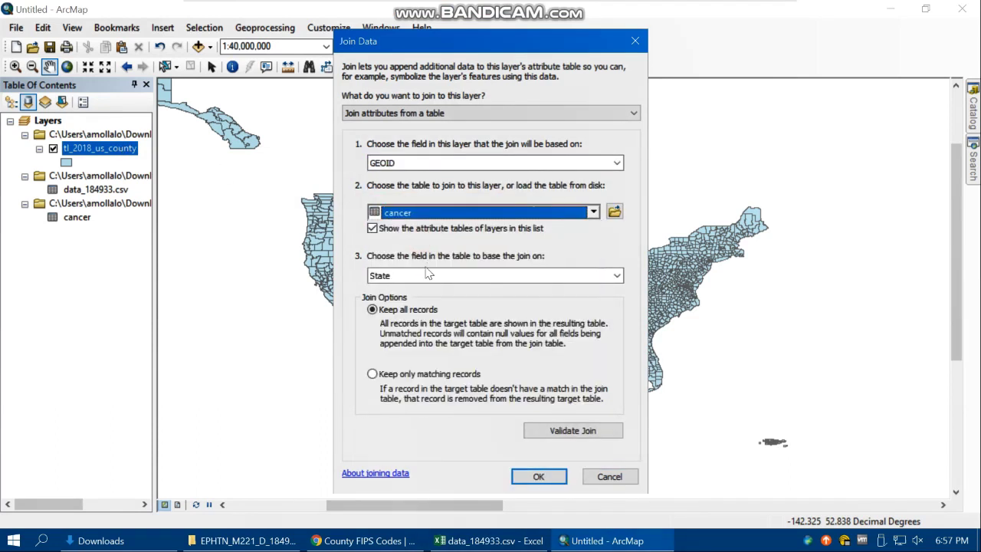
left_click(428, 275)
left_click(395, 339)
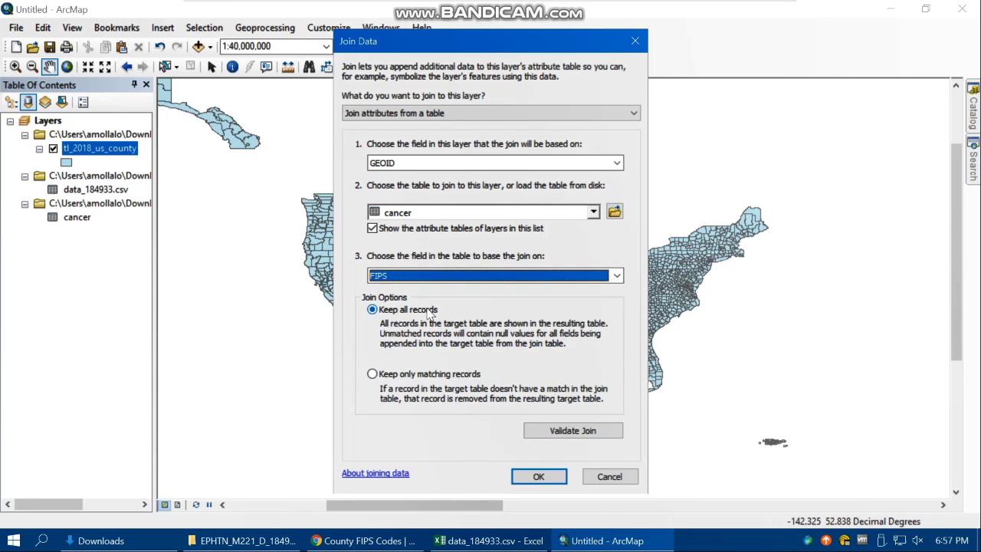
Step: Limit the join to keep only matching records and run it
left_click_drag(540, 42, 295, 43)
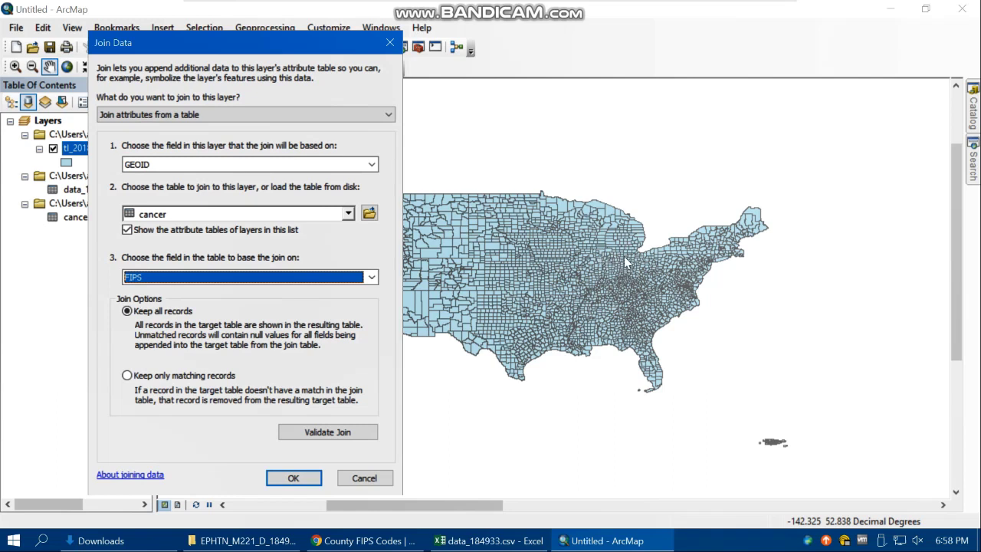
left_click(128, 375)
left_click(291, 479)
left_click(183, 286)
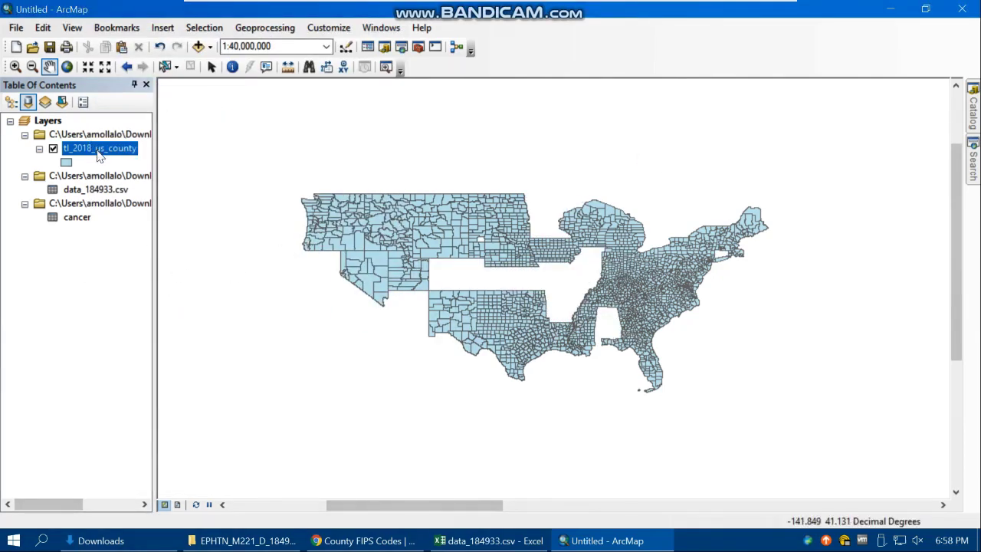
Step: Open the attribute table of tl_2018_us_county, examine the joined cancer fields and records, and close it
right_click(98, 154)
left_click(134, 199)
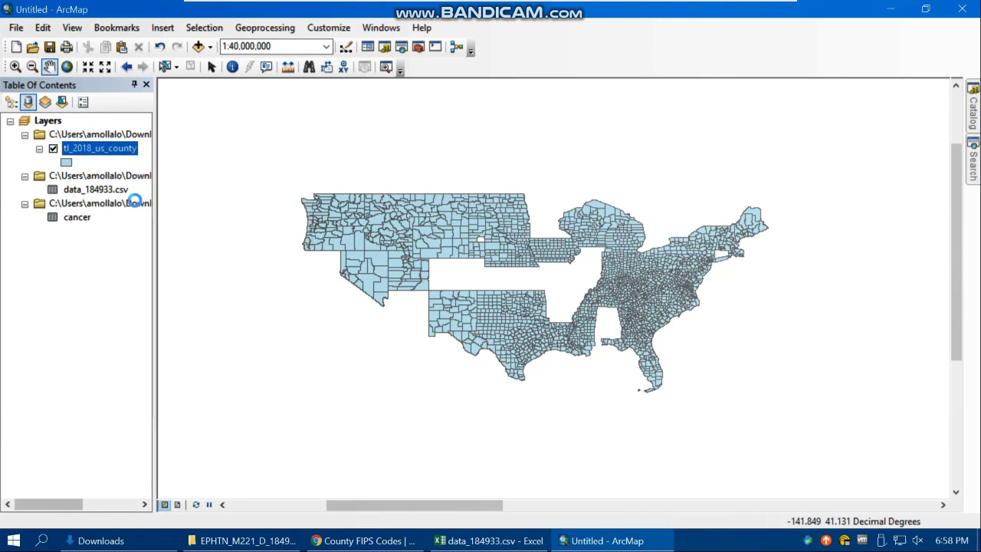
left_click_drag(381, 331, 541, 342)
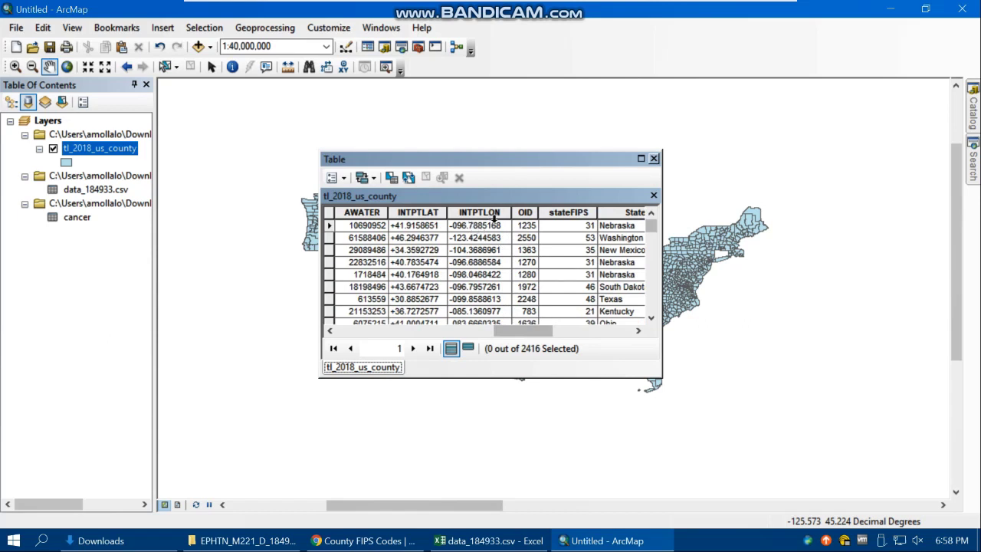
left_click_drag(527, 331, 548, 331)
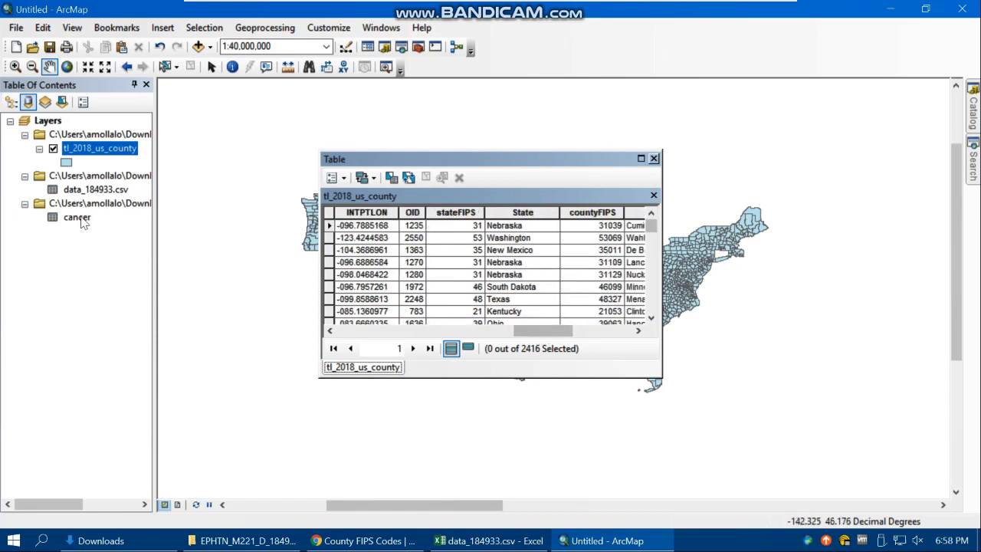
left_click_drag(540, 337, 611, 337)
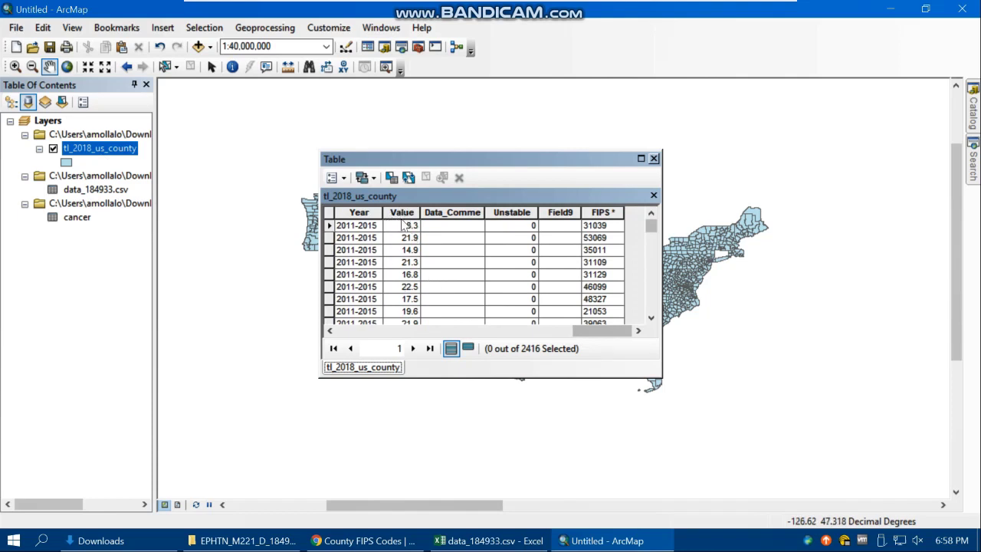
left_click_drag(651, 227, 651, 306)
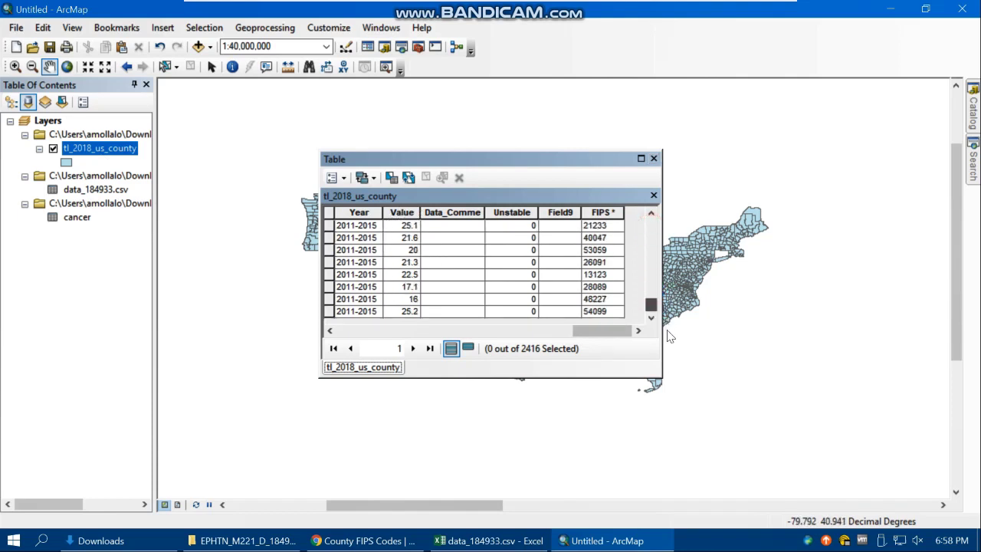
mouse_move(578, 330)
left_mouse_down()
mouse_move(539, 342)
mouse_move(345, 342)
mouse_move(620, 344)
left_mouse_up()
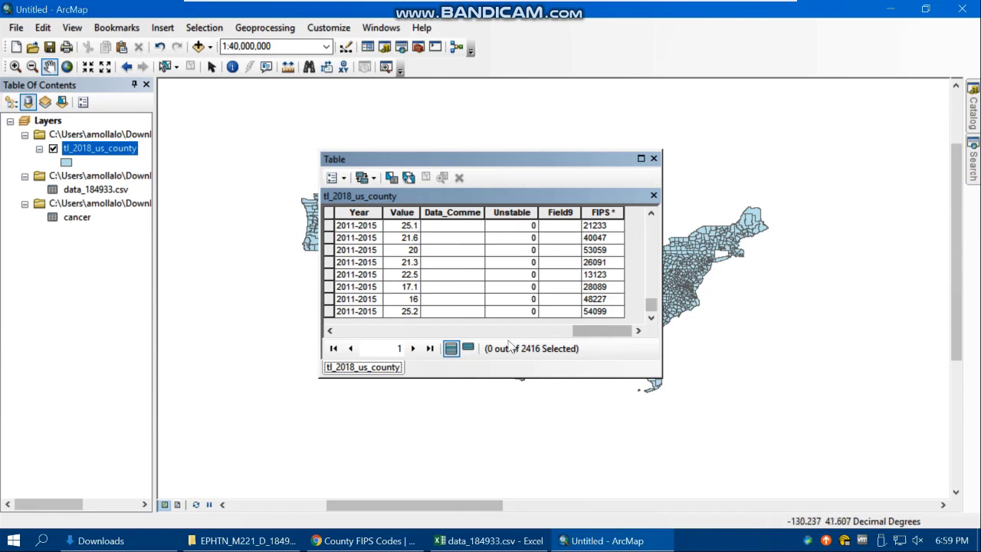
left_click_drag(596, 330, 650, 339)
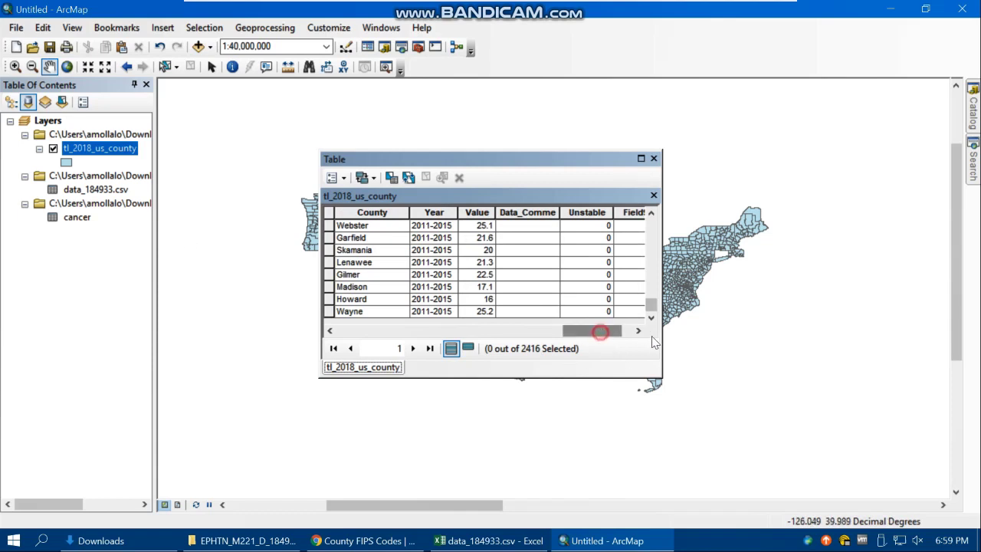
left_click(637, 331)
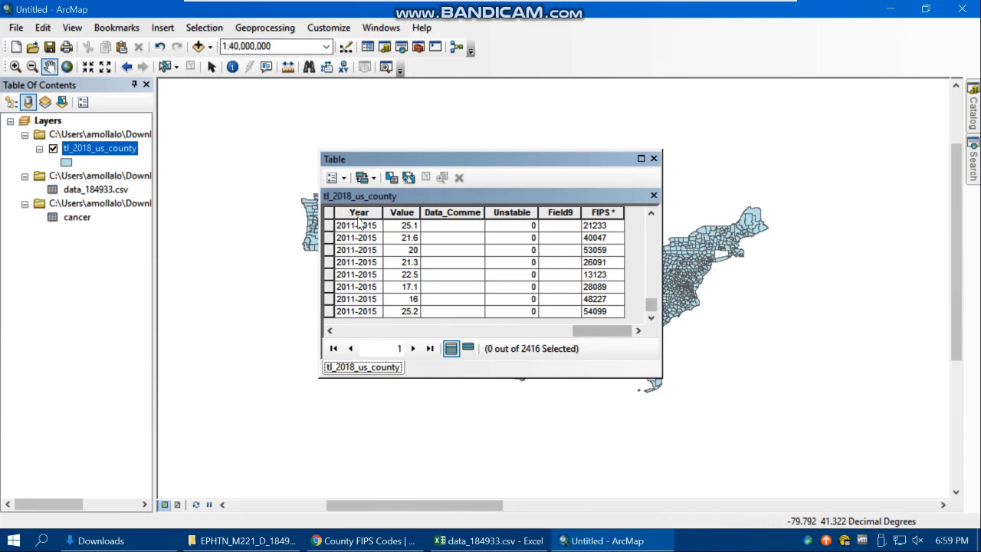
left_click(653, 159)
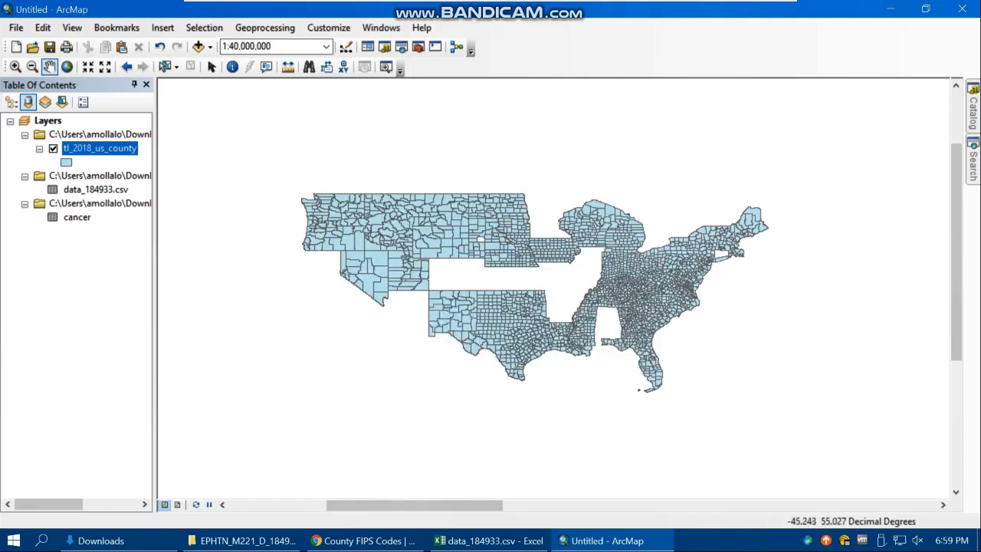
Step: Start exporting all features of tl_2018_us_county as shapefile cancer in the Downloads folder, agreeing to overwrite the existing file
right_click(92, 153)
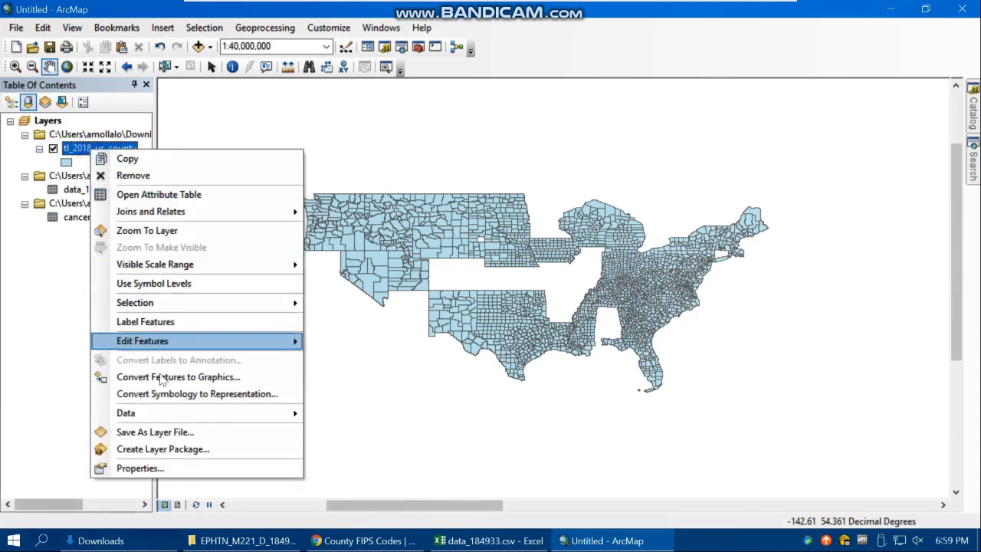
left_click(158, 414)
left_click(359, 431)
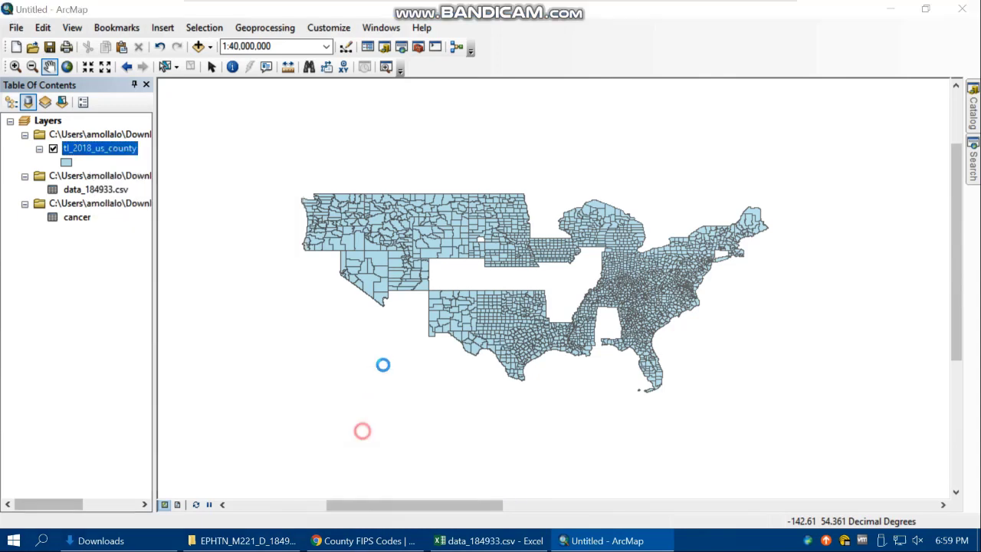
left_click(621, 296)
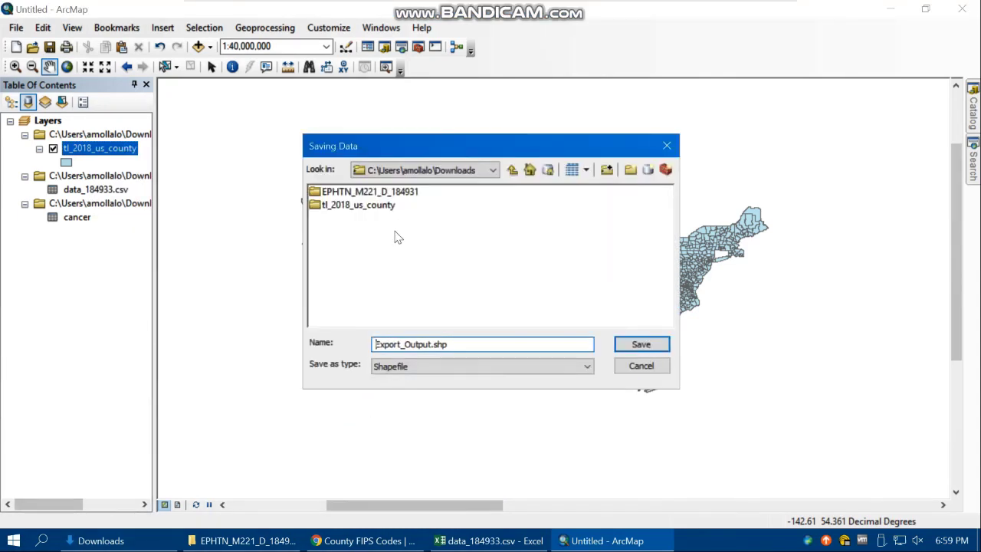
left_click_drag(433, 345, 339, 337)
type("cancer")
key("Return")
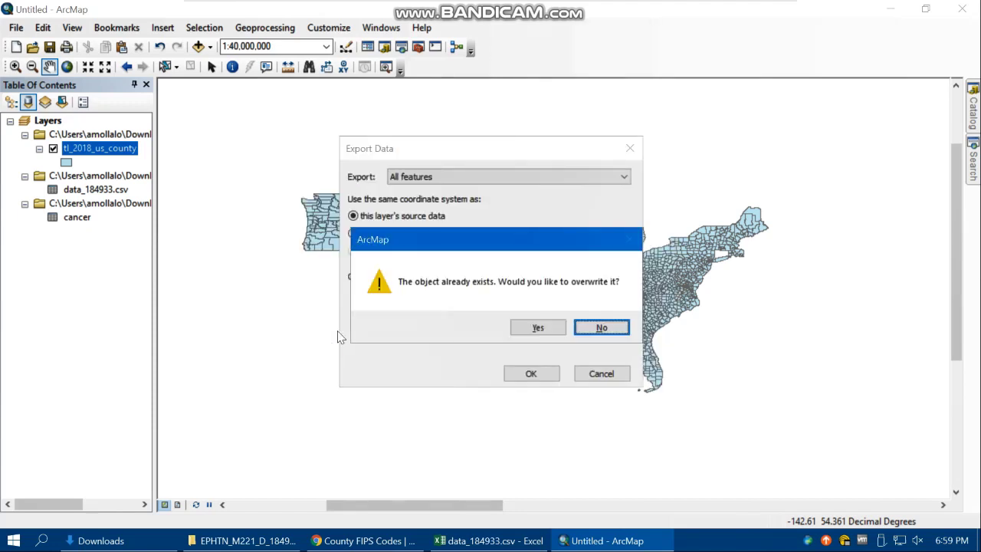
left_click(536, 328)
Step: Change the output name to cancer2, run the export, and add the exported data to the map as a layer
left_click(492, 298)
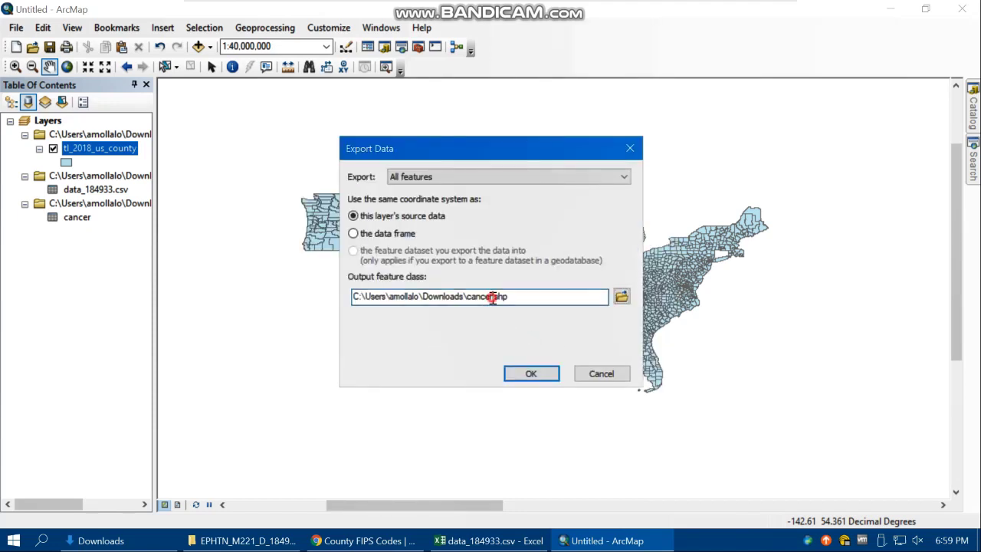
left_click(534, 374)
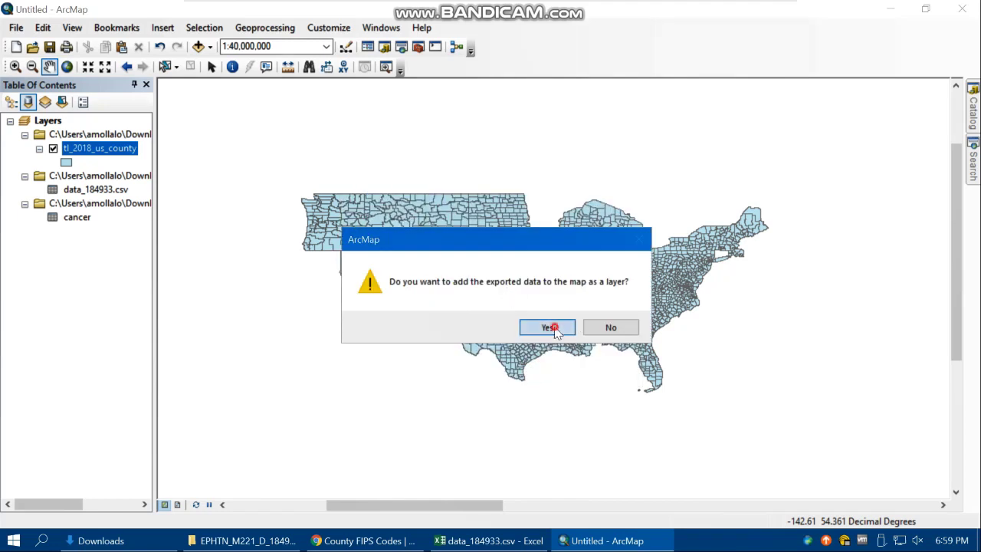
left_click(549, 327)
Step: Open the attribute table of the cancer2 layer and check its Year, Value and FIPS fields
right_click(83, 148)
left_click(126, 191)
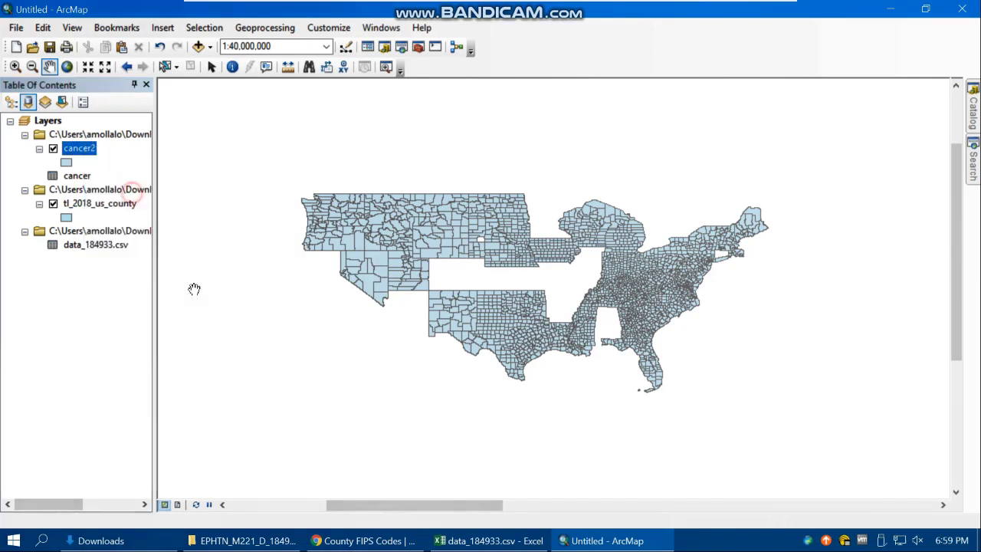
left_click(377, 336)
left_click_drag(377, 335, 613, 339)
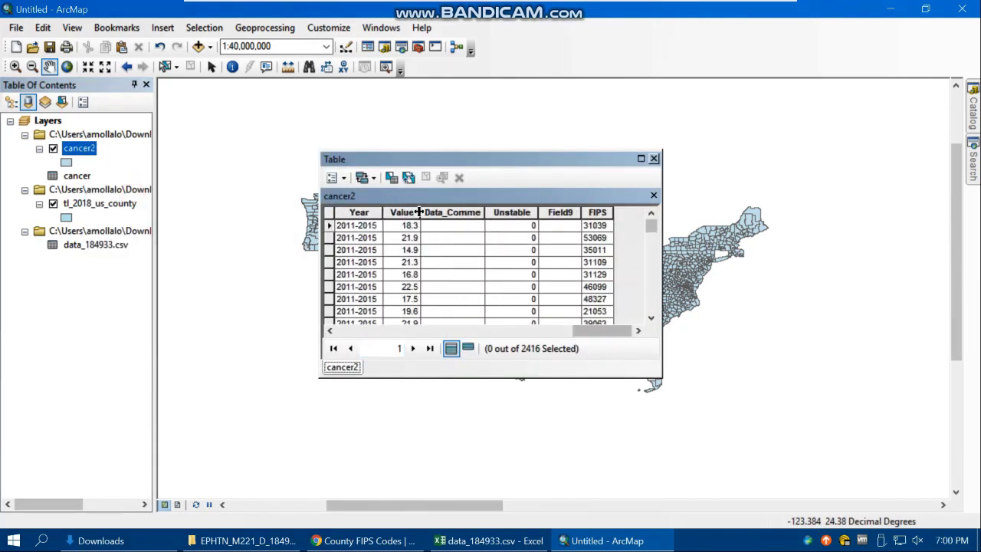